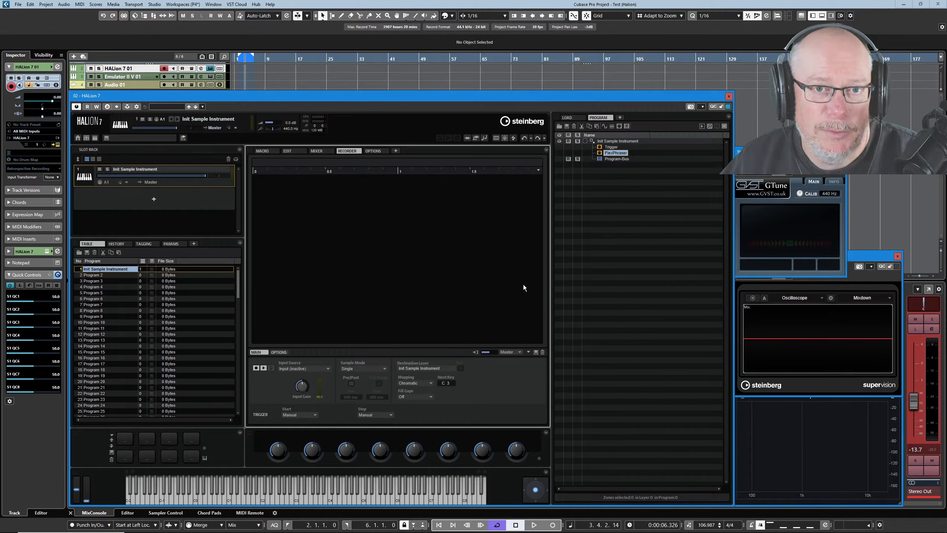
# - Lower the linked VCA velocity amount of the instrument on the Emulator II V 01 track and close its window
pyautogui.click(126, 76)
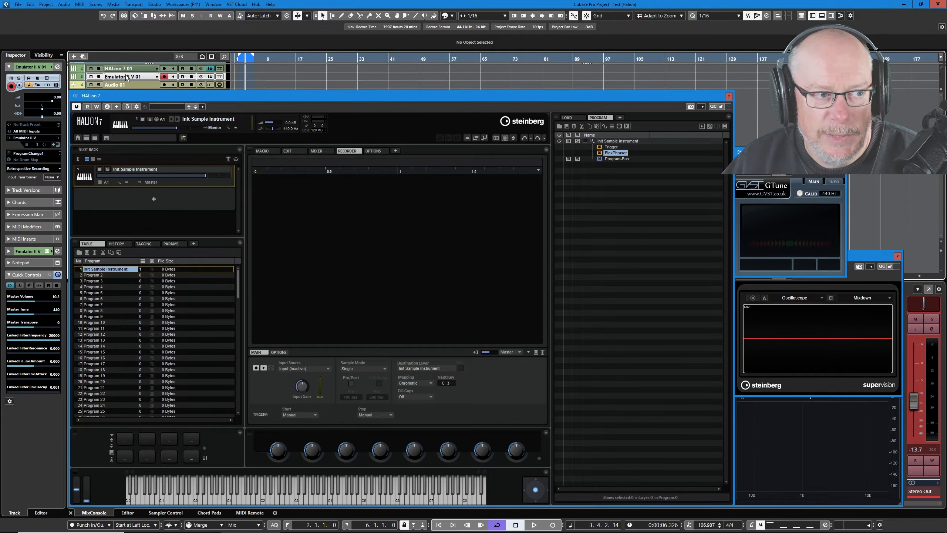
pyautogui.click(209, 77)
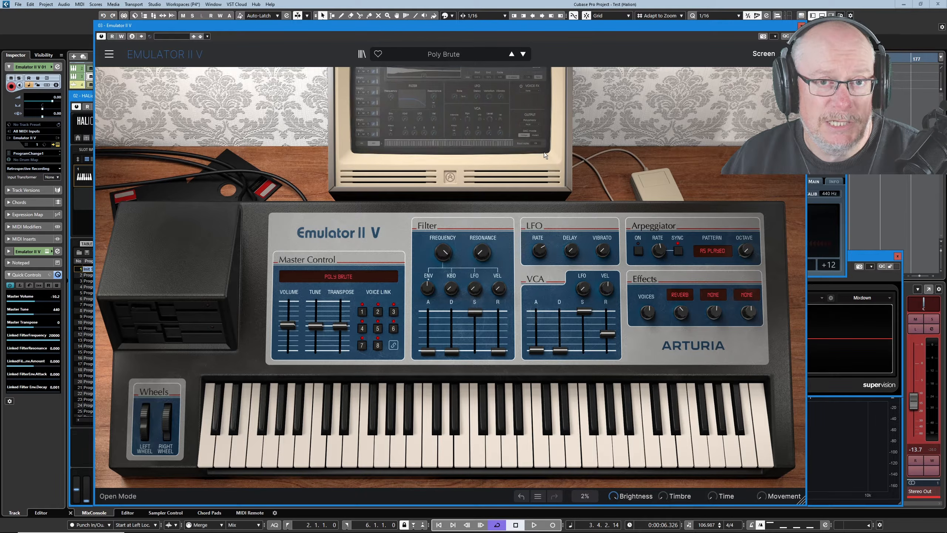
pyautogui.moveTo(607, 290)
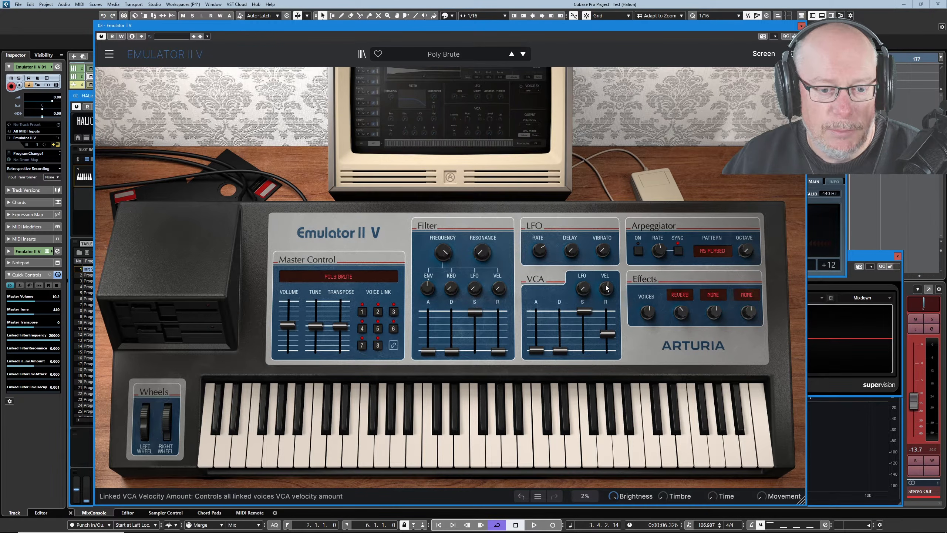
pyautogui.moveTo(606, 290); pyautogui.dragTo(626, 358)
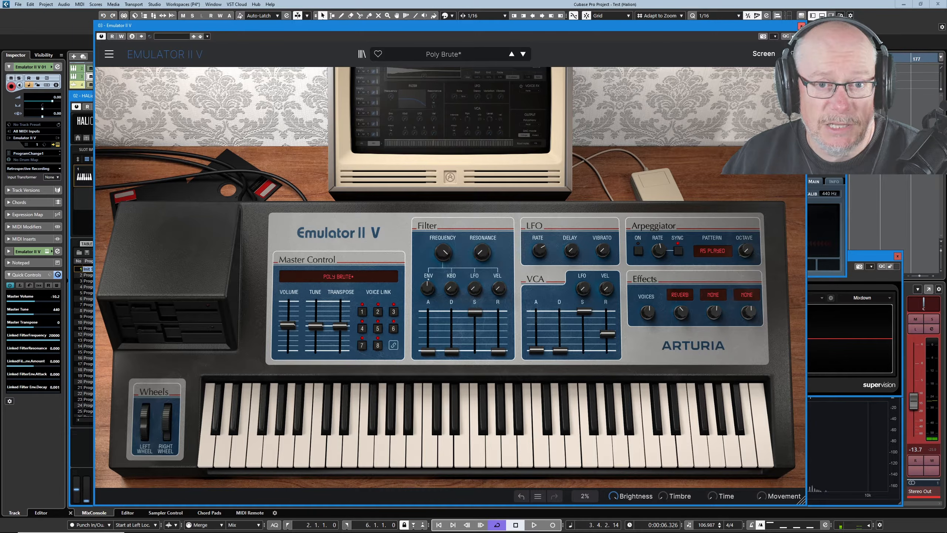
pyautogui.click(801, 26)
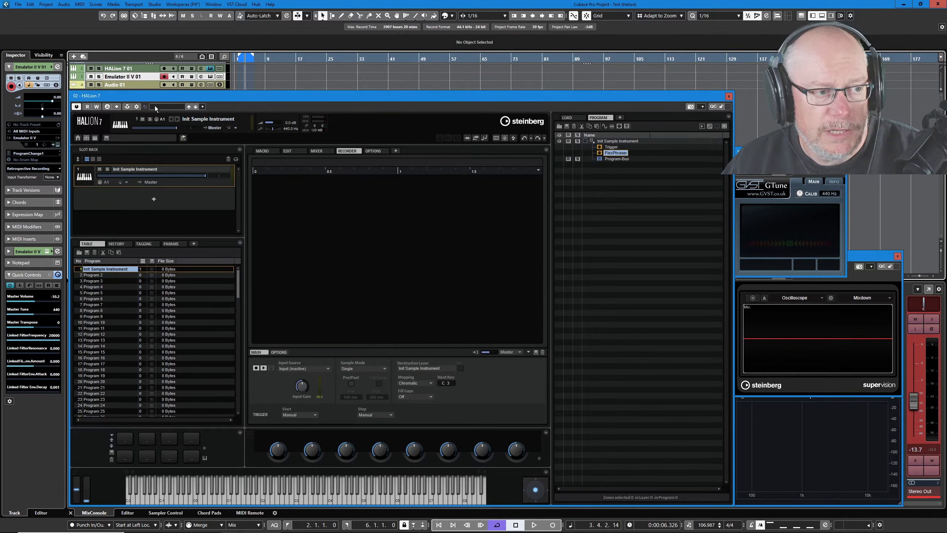
# - Activate side-chaining on HALion 7 and add Emulator II V 01 as a side-chain source with a send level of 0 dB
pyautogui.click(127, 106)
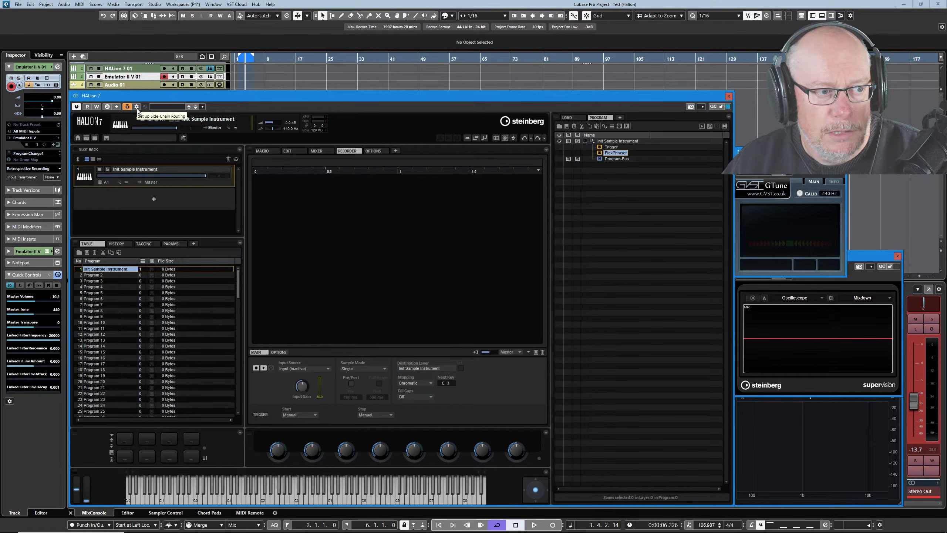
pyautogui.click(136, 106)
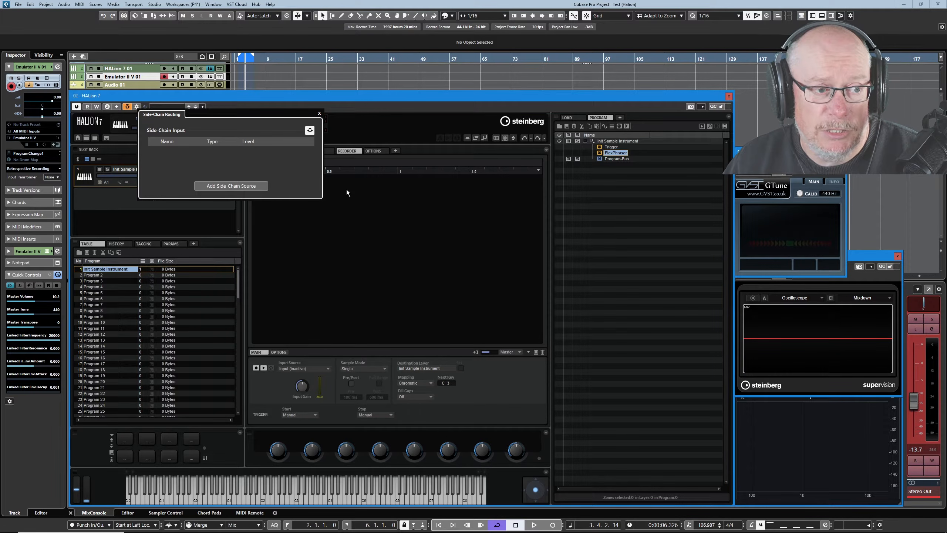
pyautogui.click(229, 185)
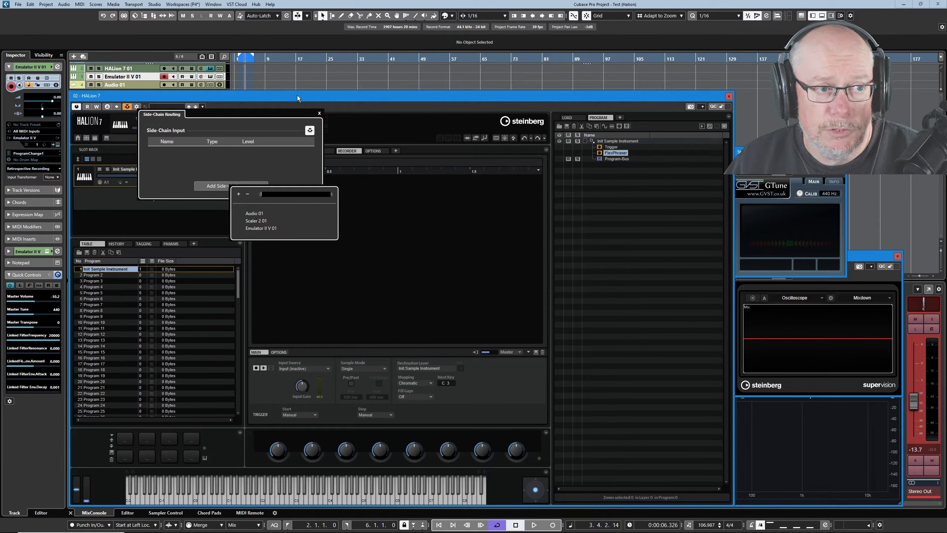
pyautogui.click(268, 228)
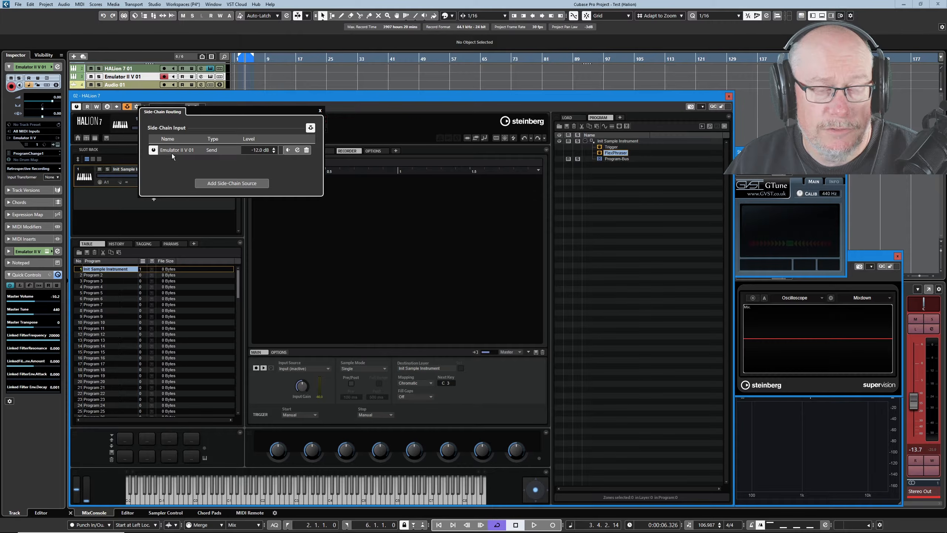
pyautogui.doubleClick(260, 149)
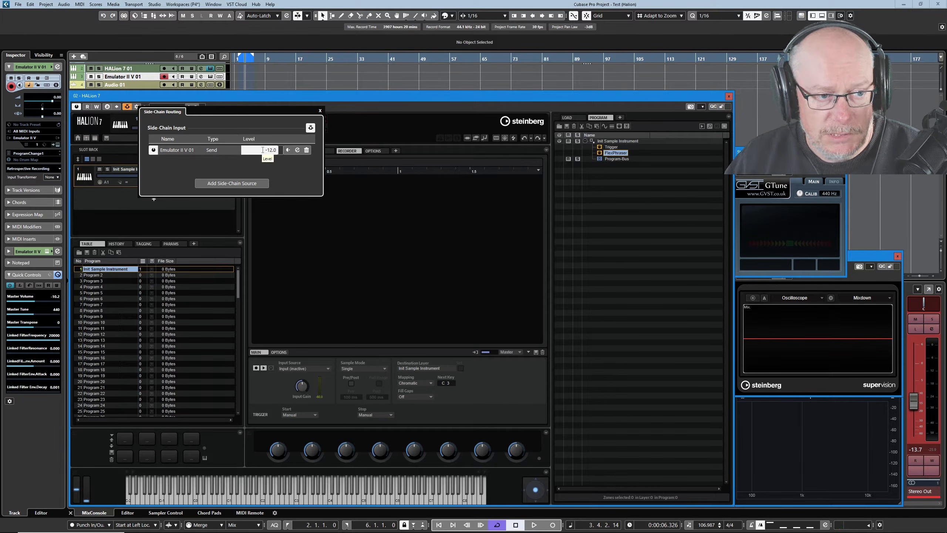
pyautogui.write('0')
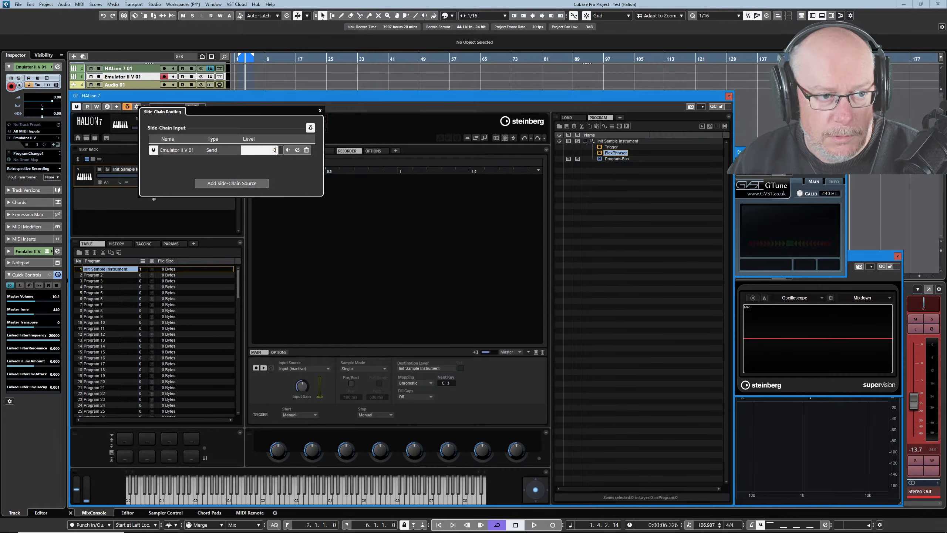
pyautogui.press('Return')
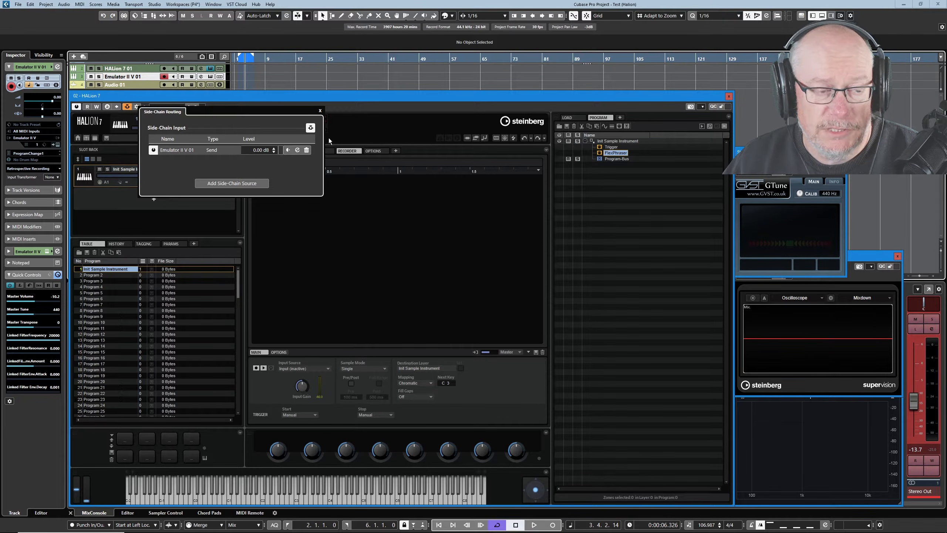
pyautogui.click(319, 111)
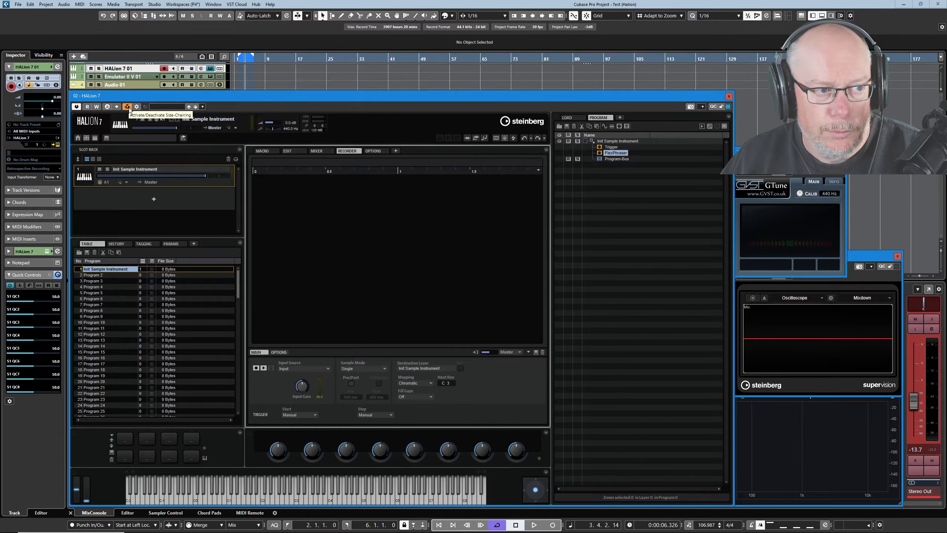
# - Keep Input as the recorder's input source and enable monitoring on the Emulator II V 01 track while HALion 7 01 is selected
pyautogui.click(287, 369)
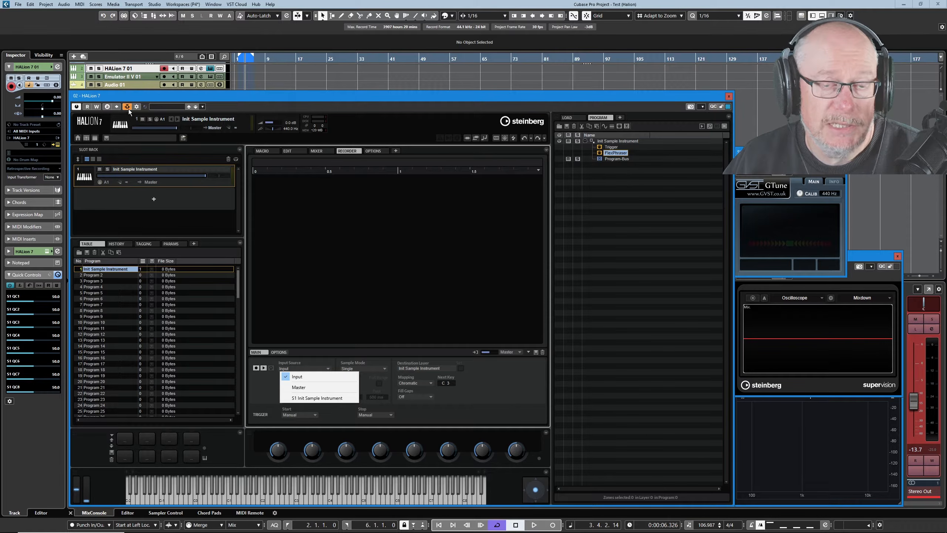
pyautogui.click(406, 277)
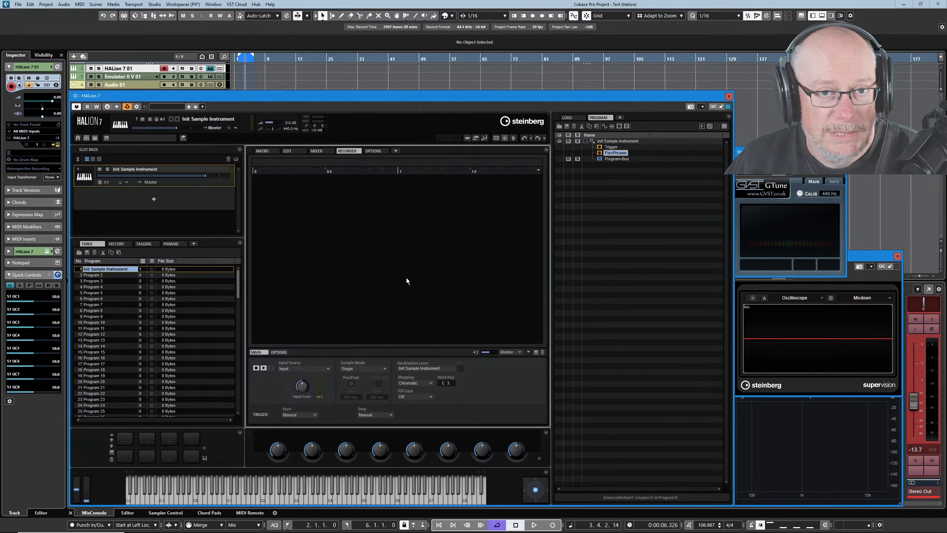
pyautogui.click(125, 78)
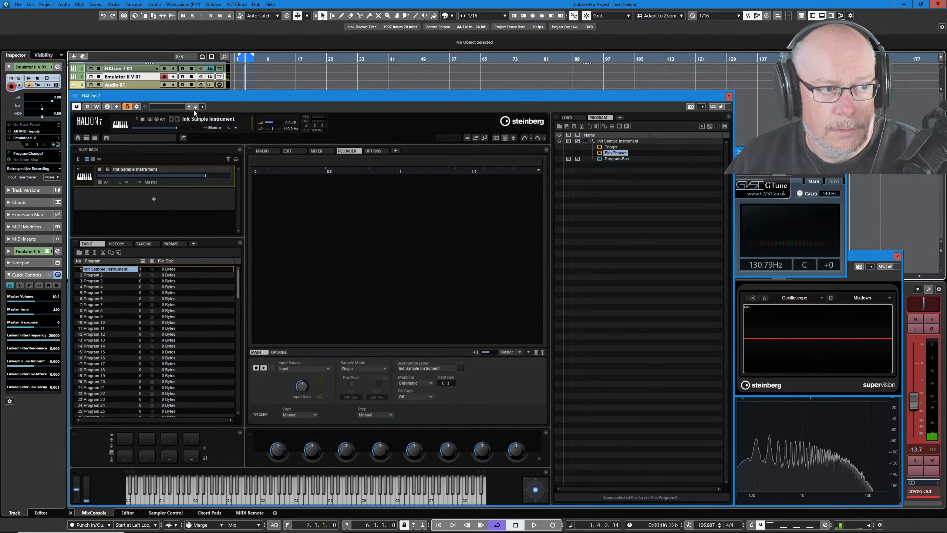
pyautogui.click(136, 71)
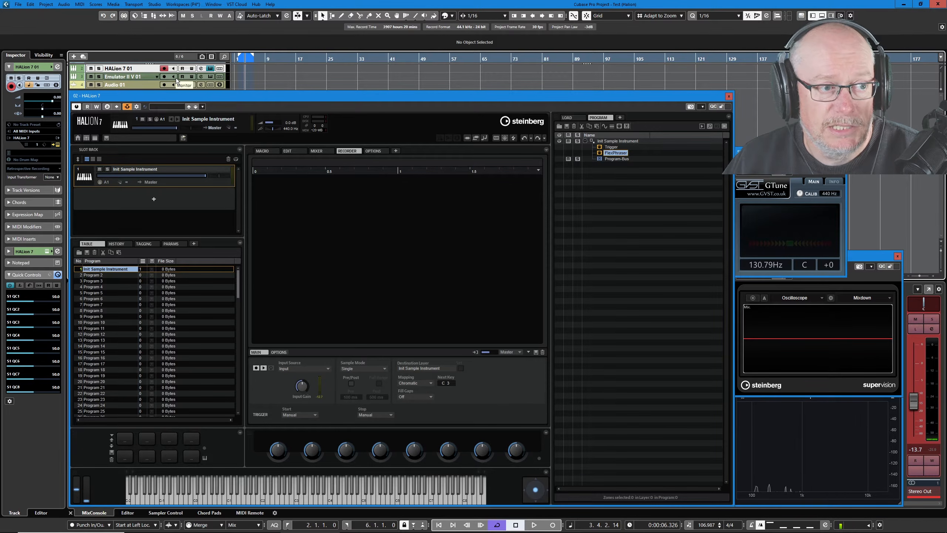
pyautogui.click(175, 78)
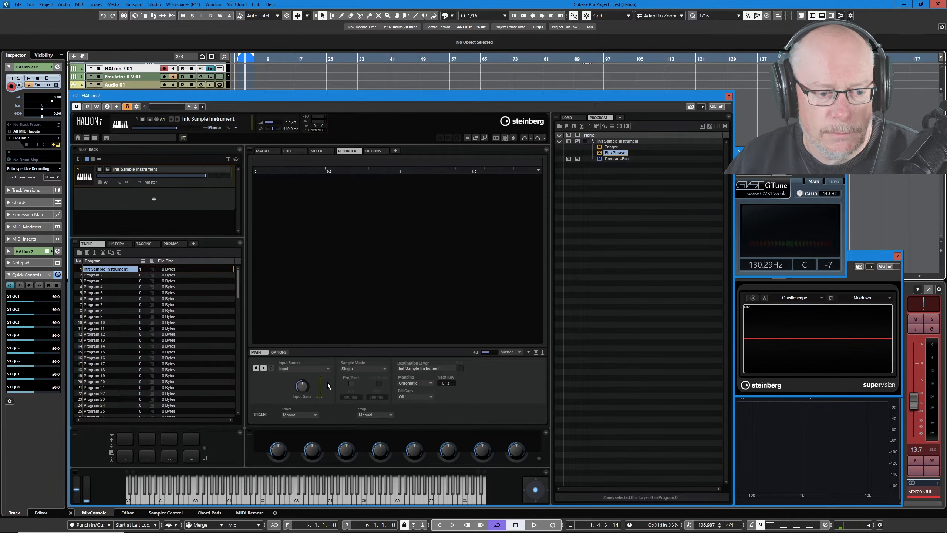
# - Check the recorder's file options and record a single sample of the Emulator II V playing C3 through the side-chain input
pyautogui.click(278, 351)
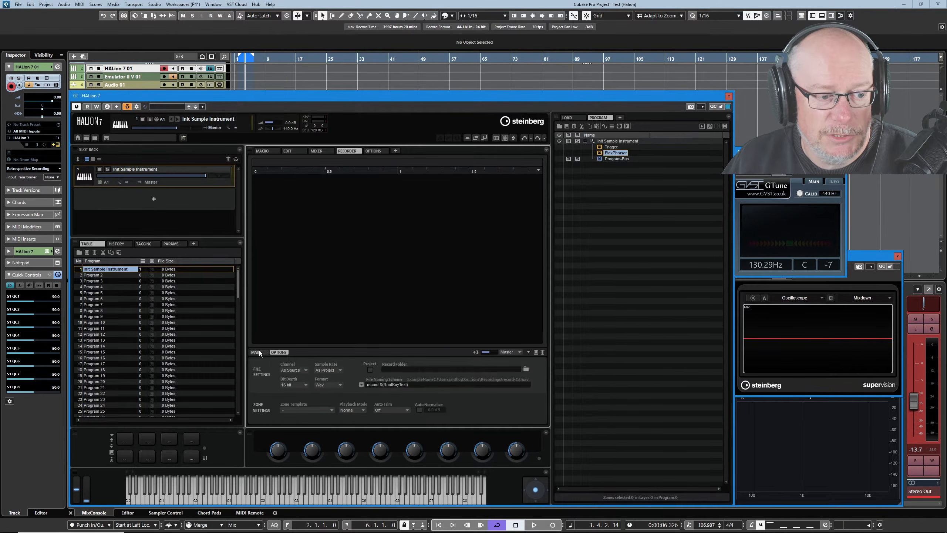
pyautogui.click(259, 352)
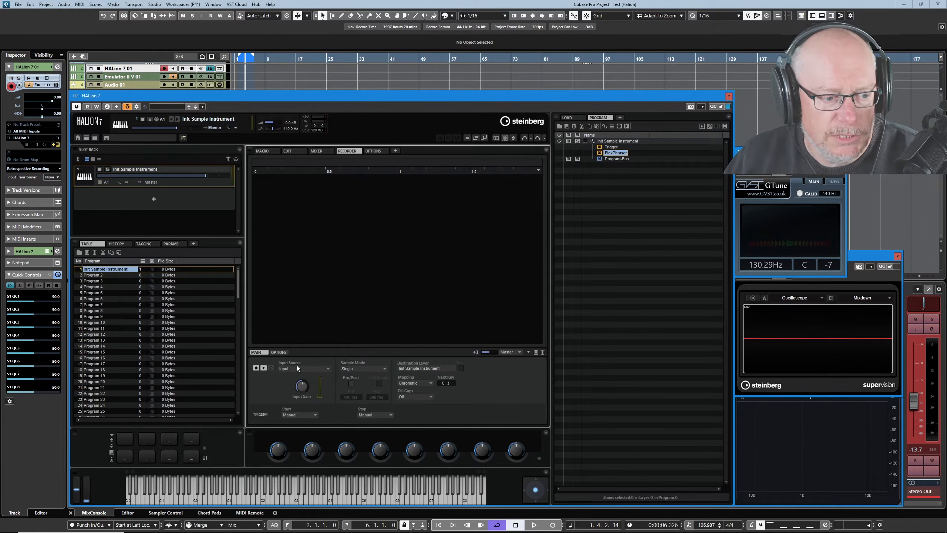
pyautogui.click(256, 367)
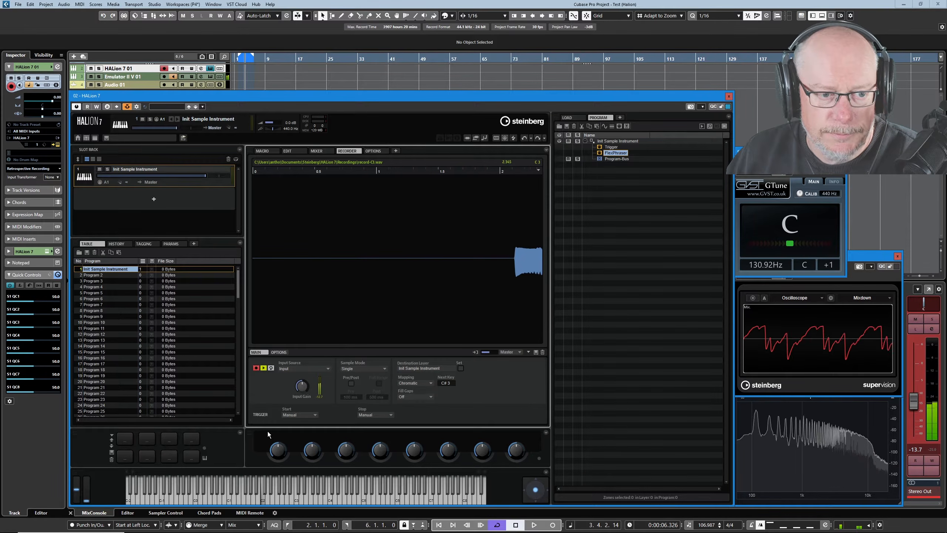
pyautogui.click(256, 369)
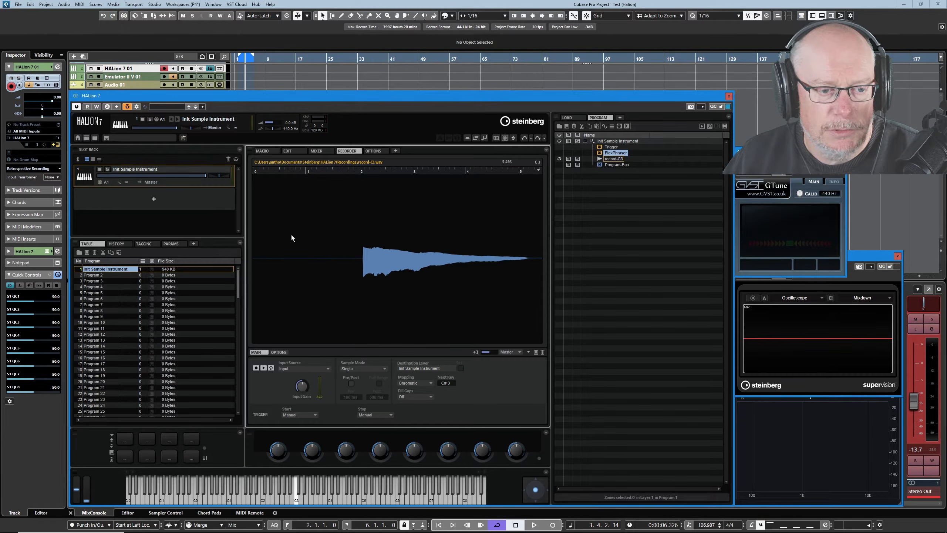
# - Show the whole record-C3 zone in the sample editor and move its sample start to the note's attack, at about 90156
pyautogui.click(612, 160)
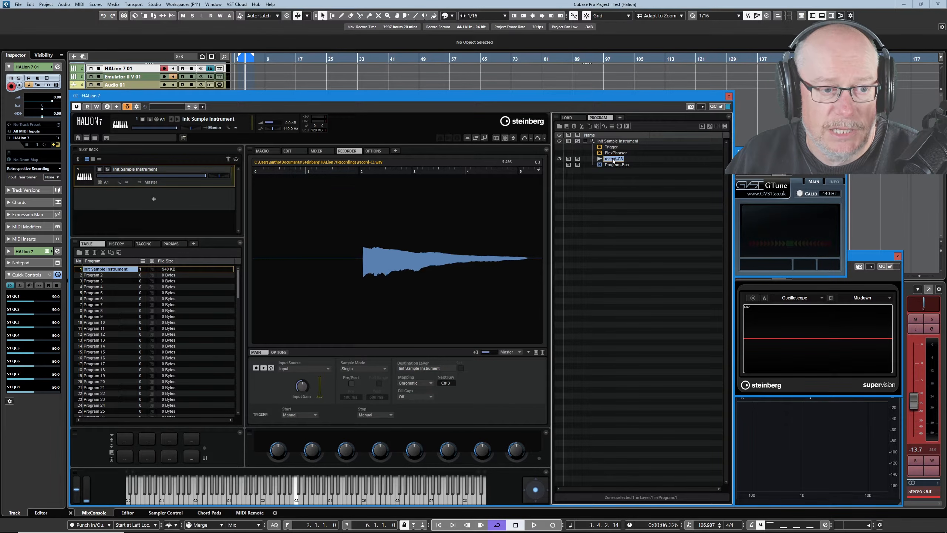
pyautogui.click(291, 151)
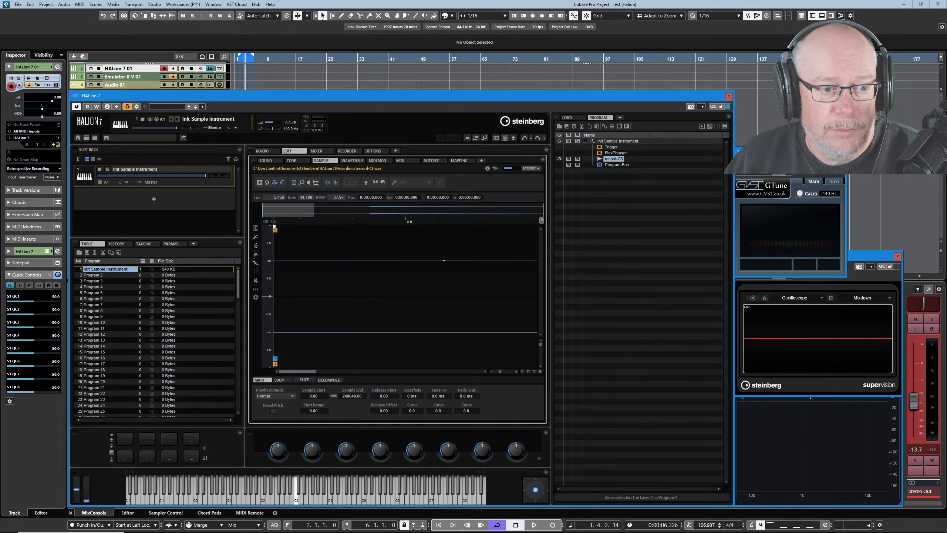
pyautogui.click(540, 371)
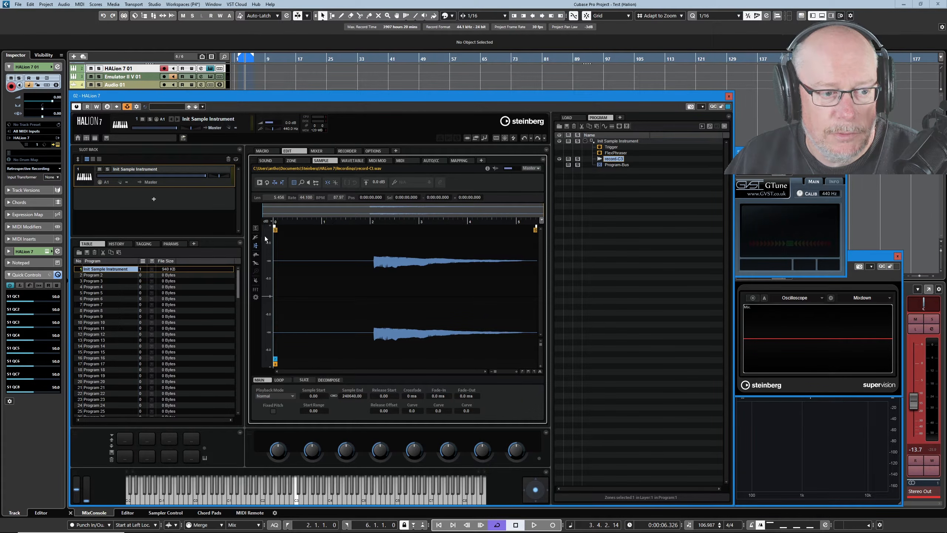
pyautogui.moveTo(275, 229); pyautogui.dragTo(375, 233)
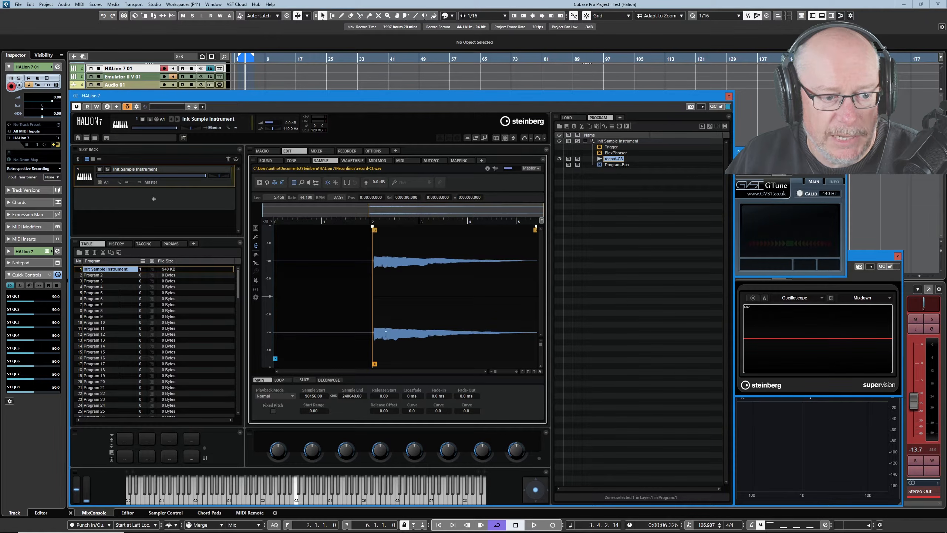
# - Disable monitoring on the Emulator II V 01 track and undo the sample start change and the recorded zone
pyautogui.click(173, 77)
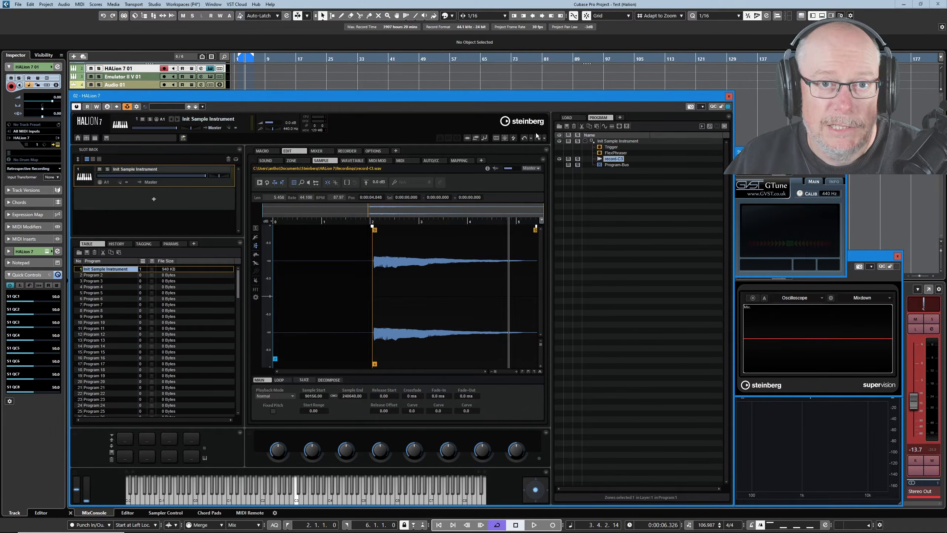
pyautogui.click(524, 138)
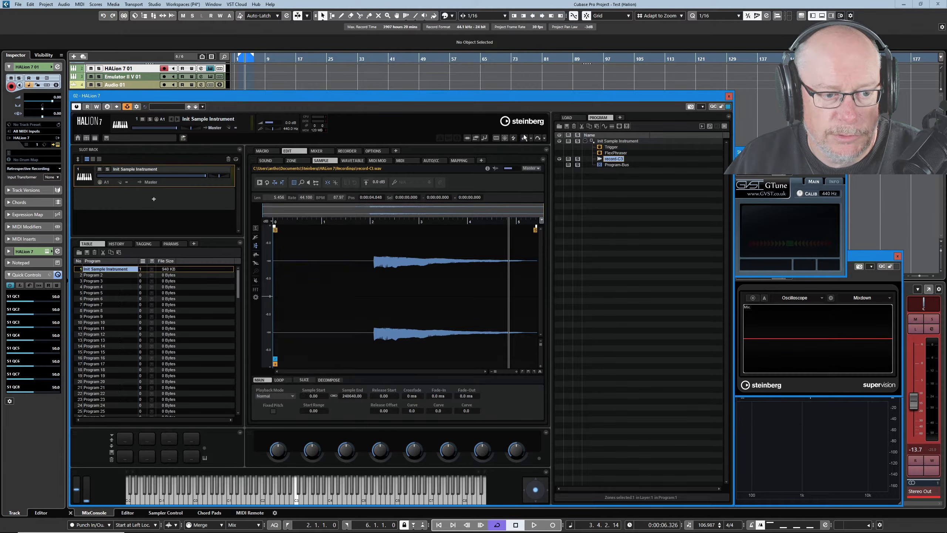
pyautogui.click(524, 137)
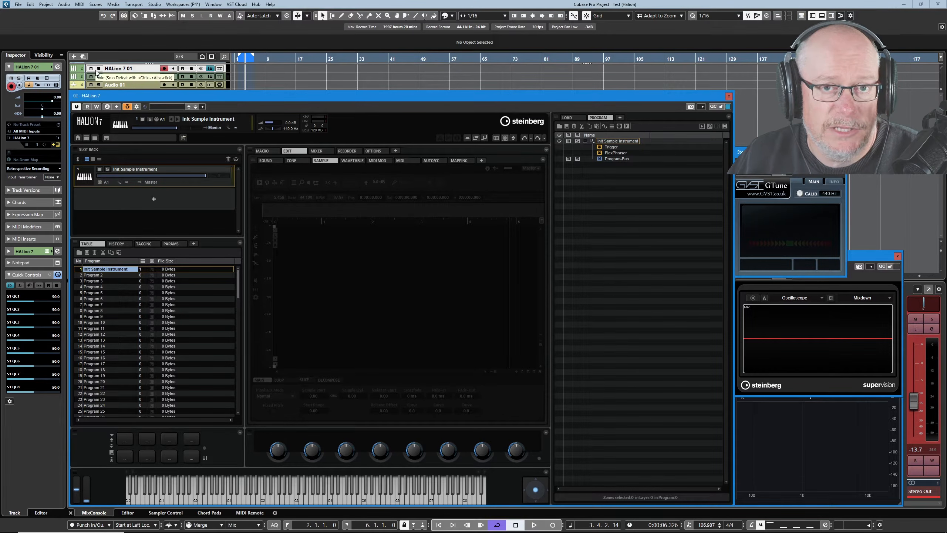
# - Select the Audio 01 track with monitoring enabled and return to HALion's recorder
pyautogui.click(124, 85)
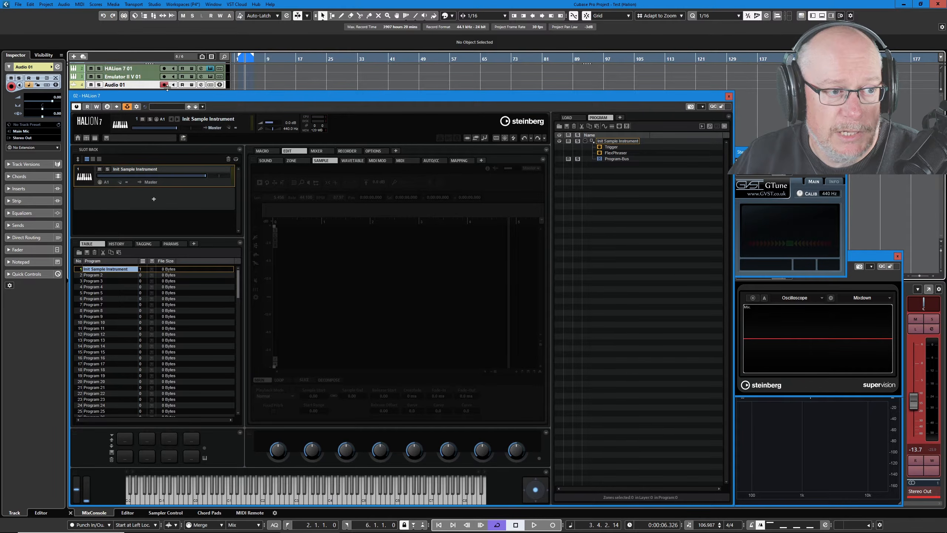
pyautogui.click(173, 85)
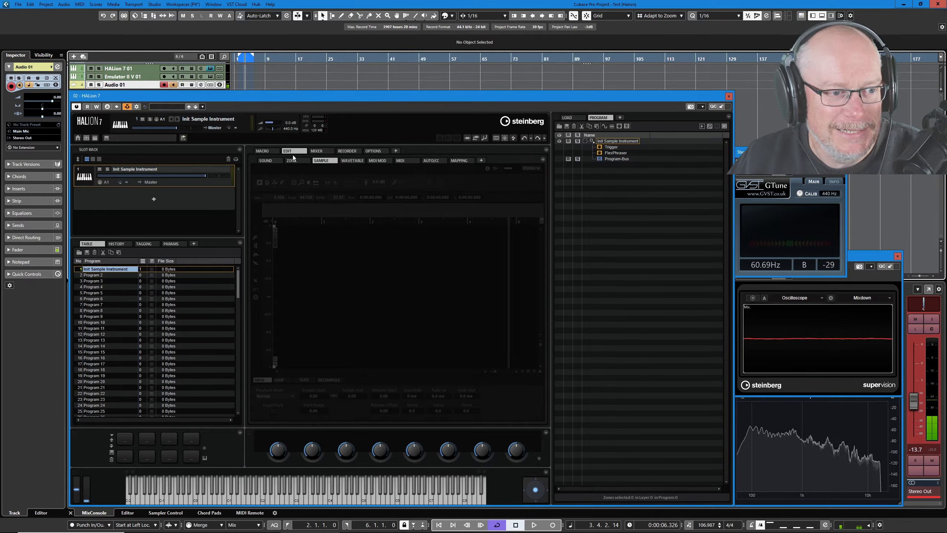
pyautogui.click(348, 151)
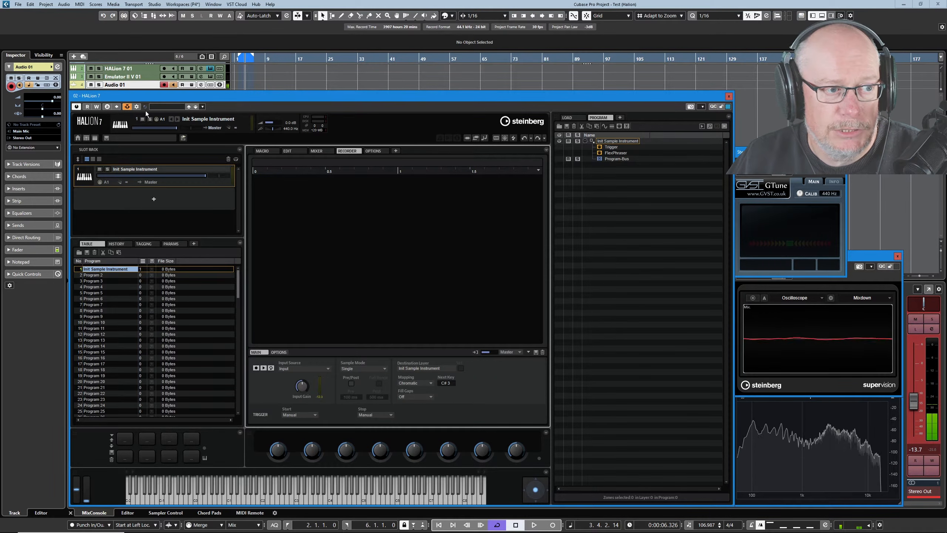
# - Replace the Emulator II V 01 side-chain source of HALion 7 with the Audio 01 track
pyautogui.click(127, 107)
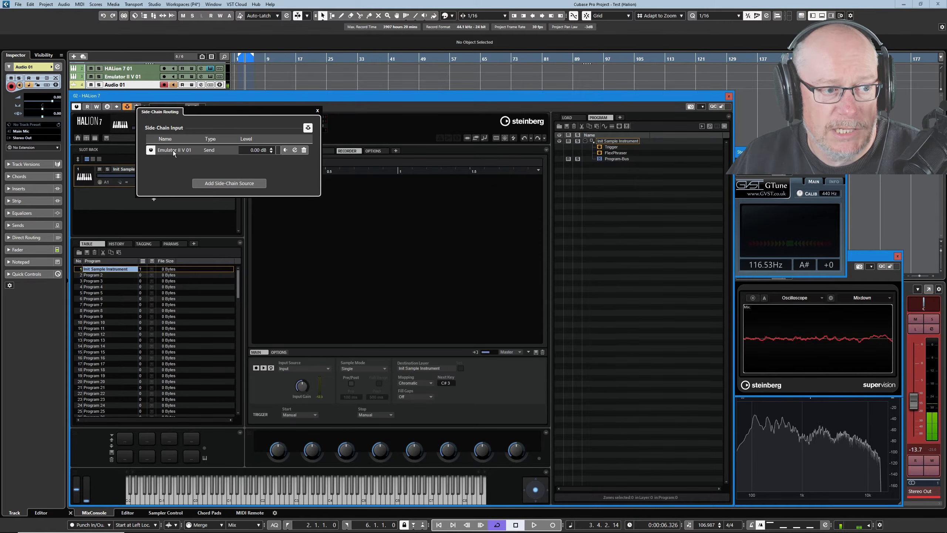
pyautogui.click(304, 150)
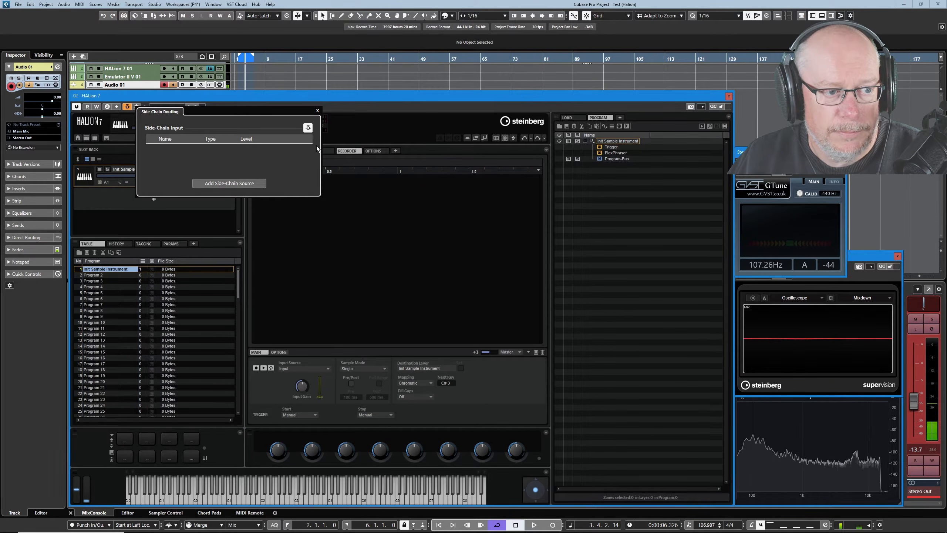
pyautogui.click(232, 182)
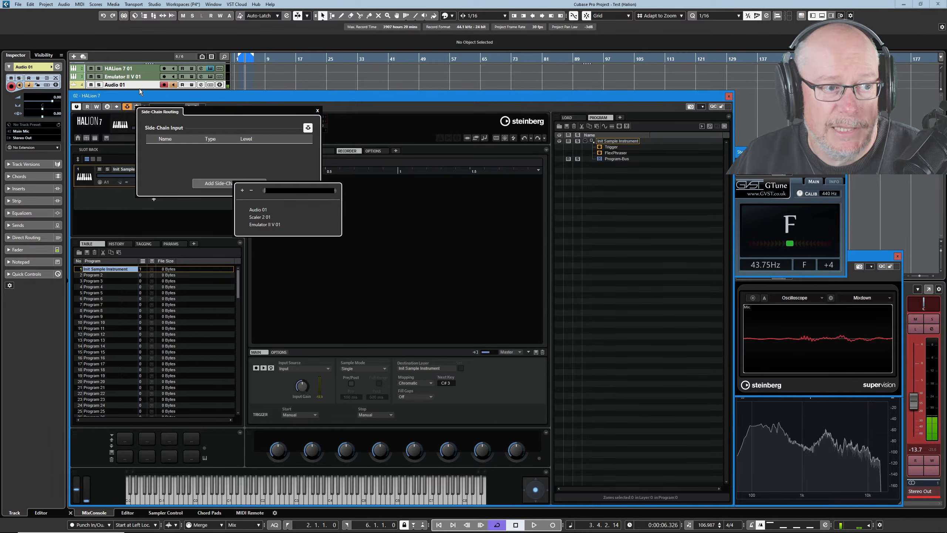
pyautogui.click(258, 210)
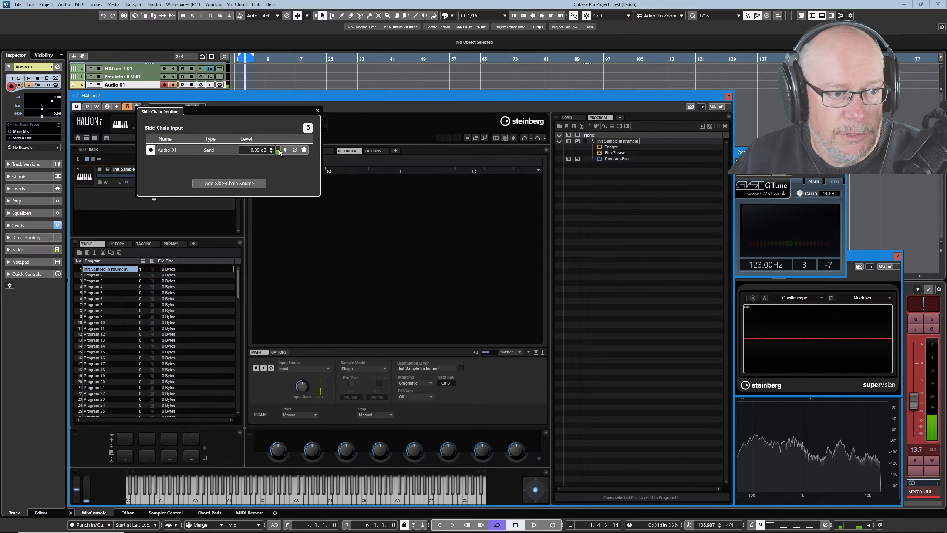
pyautogui.click(318, 111)
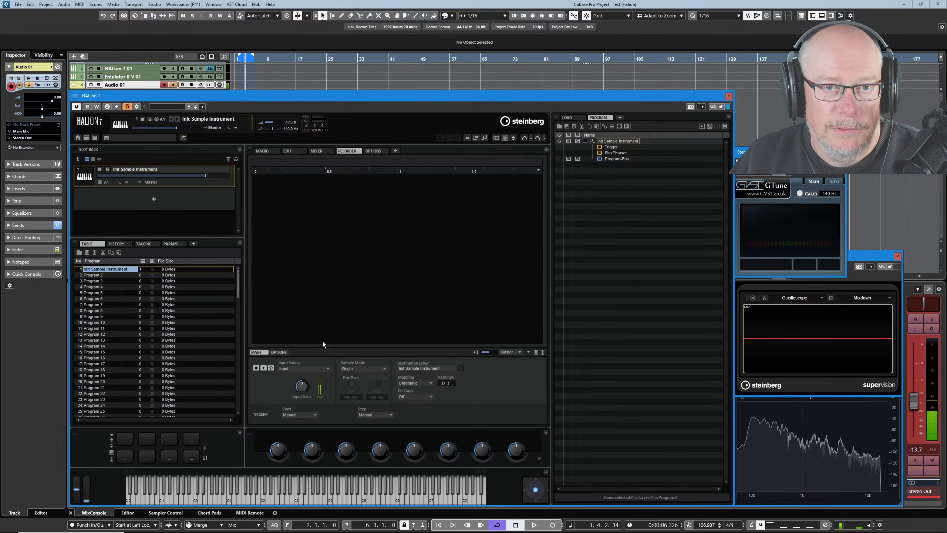
# - Record a D3 test sample of the live audio through the side-chain input, play it back and undo the recorded zone
pyautogui.click(255, 369)
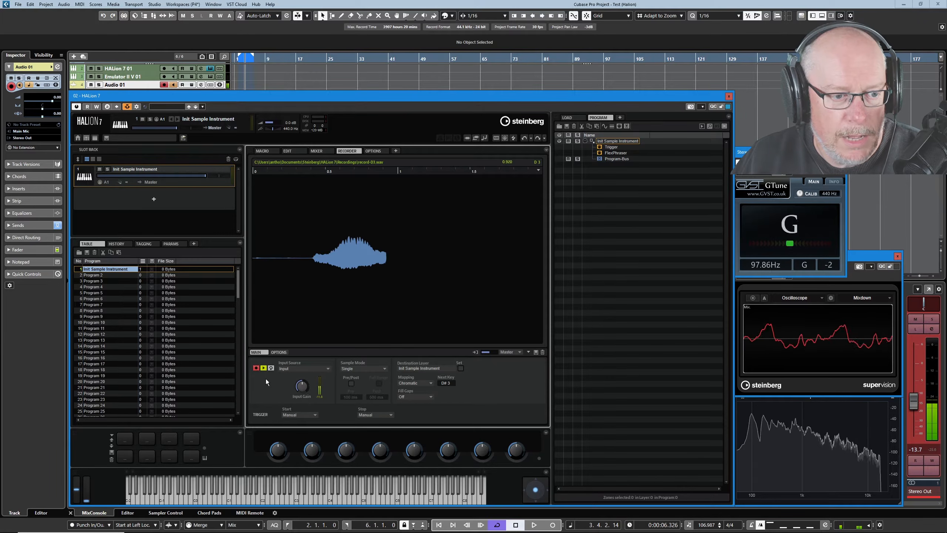
pyautogui.click(256, 367)
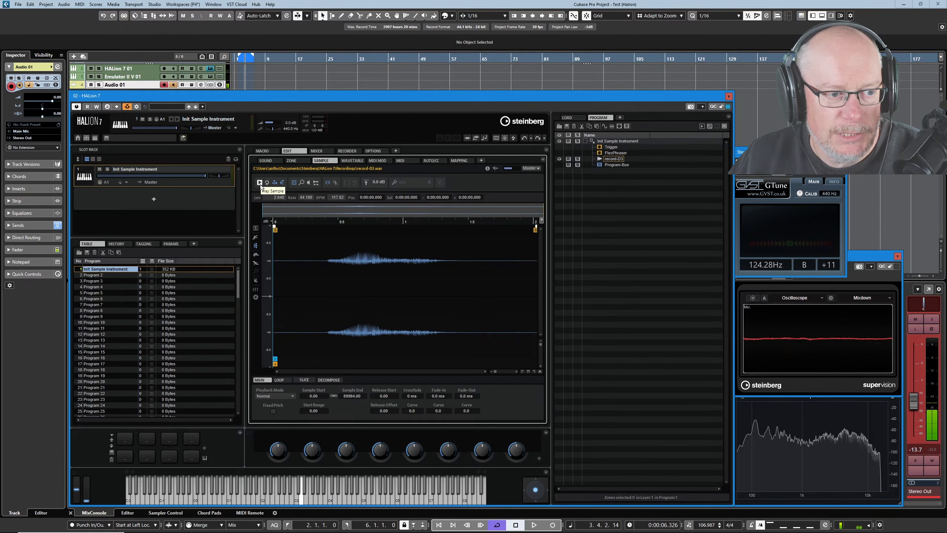
pyautogui.click(259, 183)
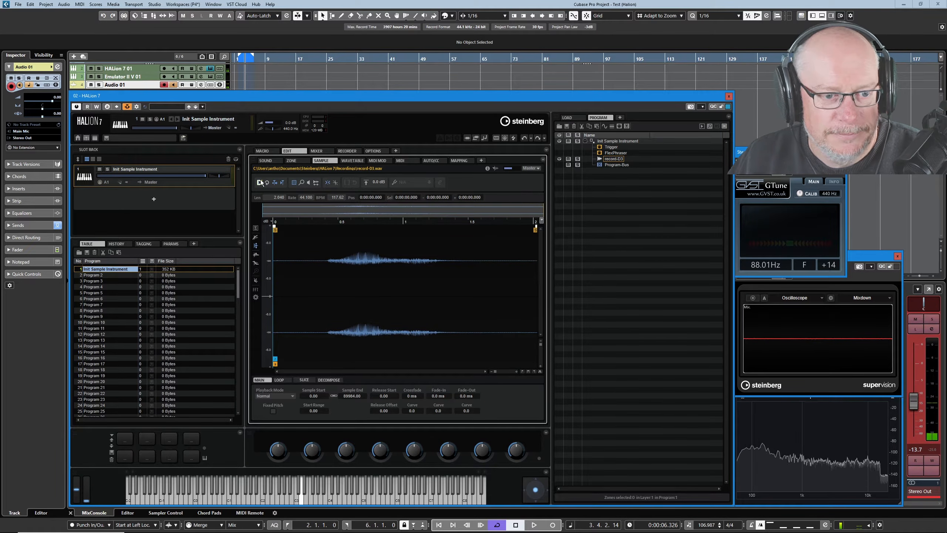
pyautogui.click(524, 138)
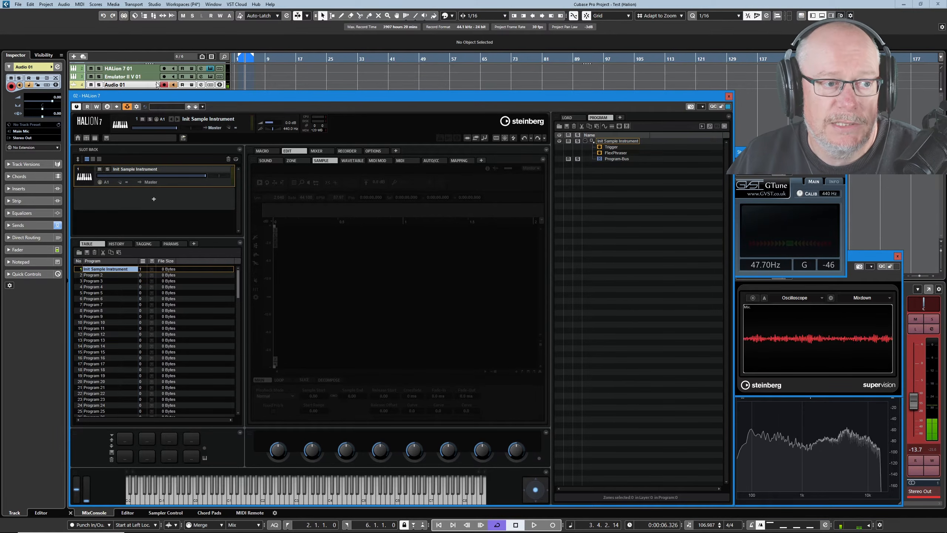
# - Remove Audio 01 from HALion's side-chain input and add the Emulator II V 01 track as the source again
pyautogui.click(129, 108)
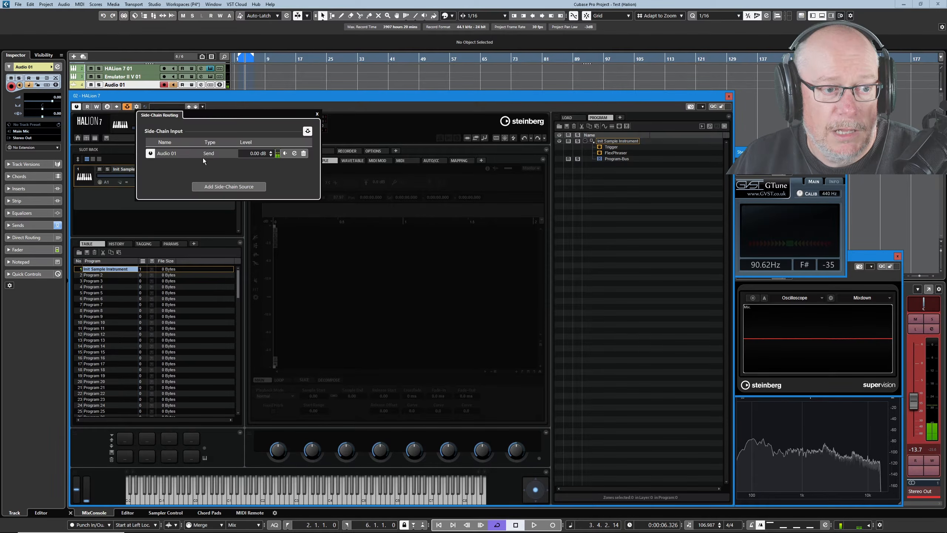
pyautogui.click(304, 153)
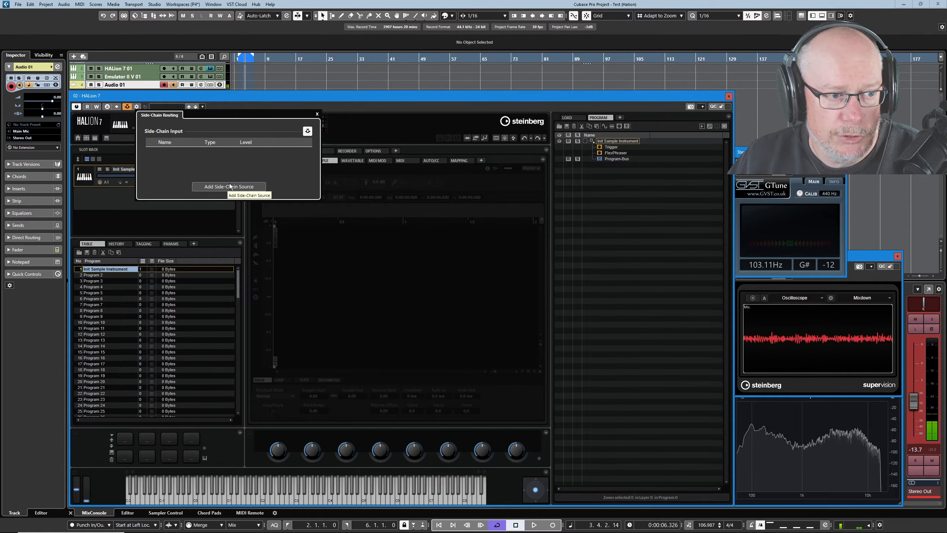
pyautogui.click(229, 186)
pyautogui.click(283, 220)
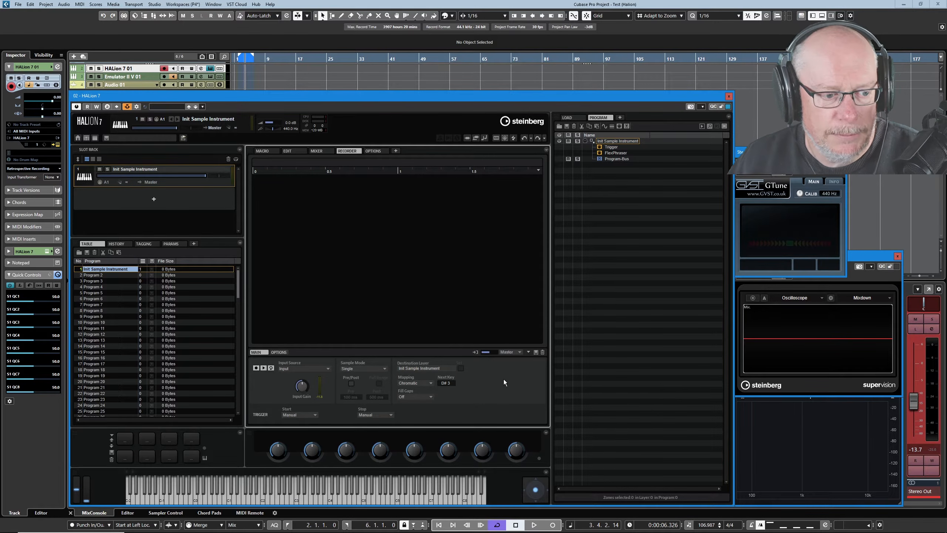
# - Create a new layer in the Init Sample Instrument program and name it Poly Brute
pyautogui.click(615, 159)
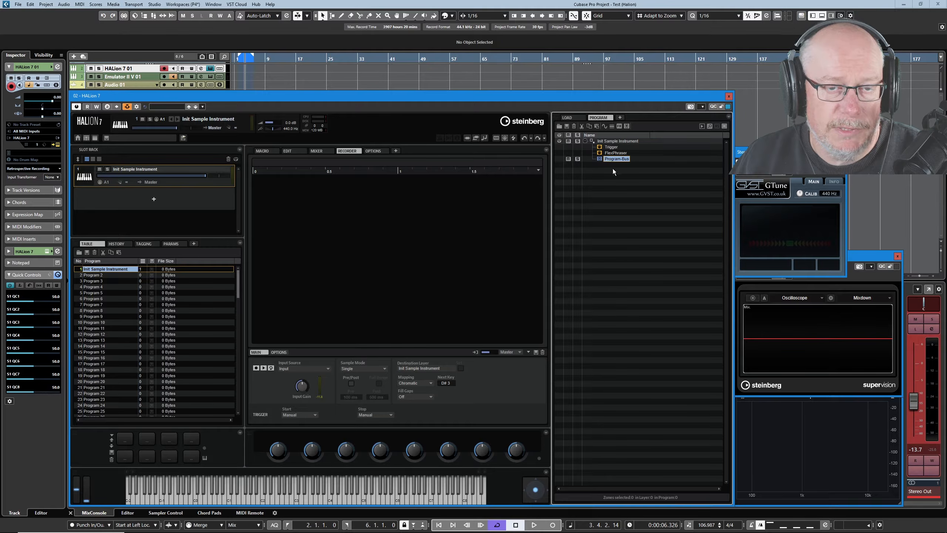
pyautogui.click(613, 126)
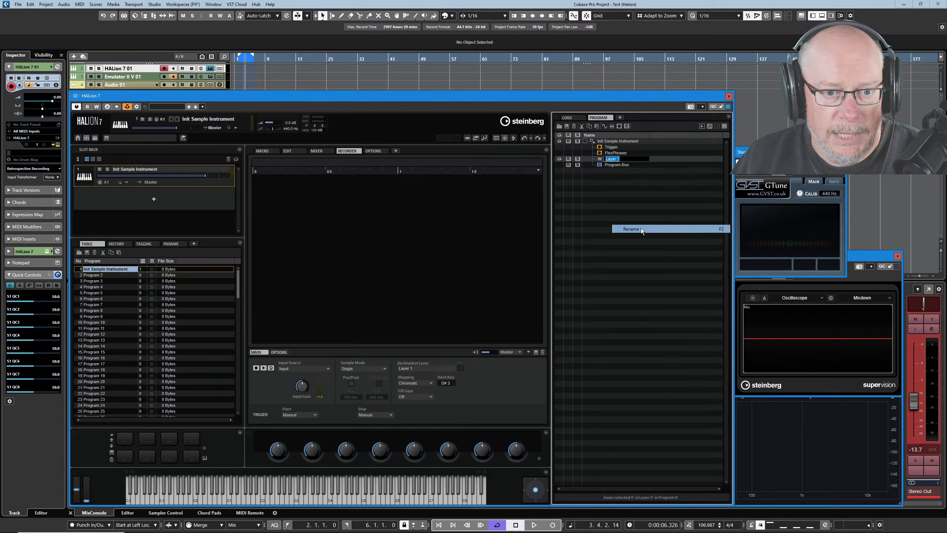
pyautogui.write('Poly')
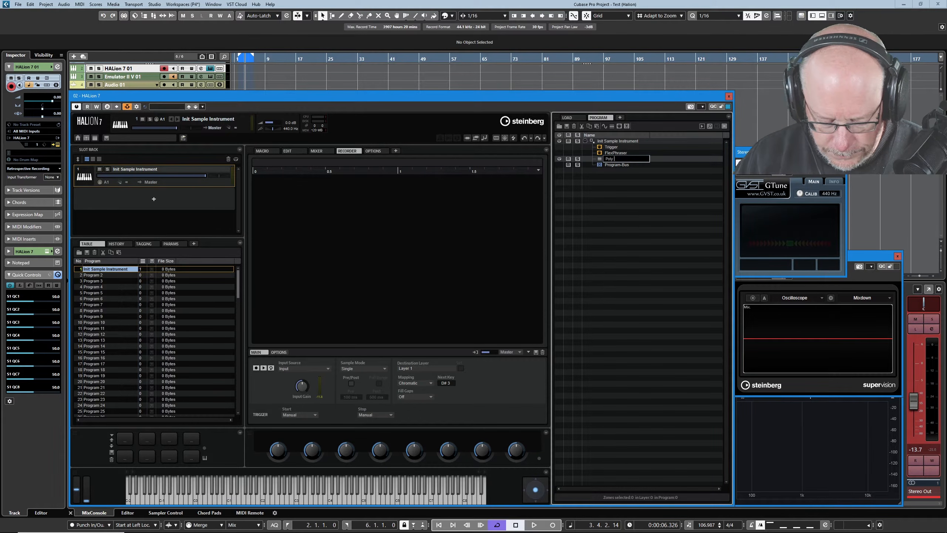
pyautogui.write(' Brute')
pyautogui.press('Return')
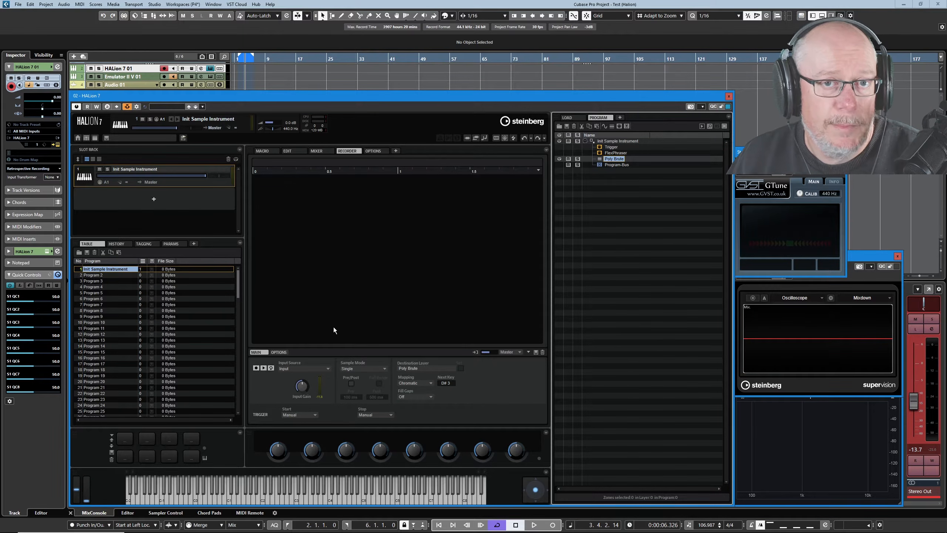
# - Set the recorder to save into the project audio folder's HALion subfolder and check that folder in File Explorer
pyautogui.click(279, 353)
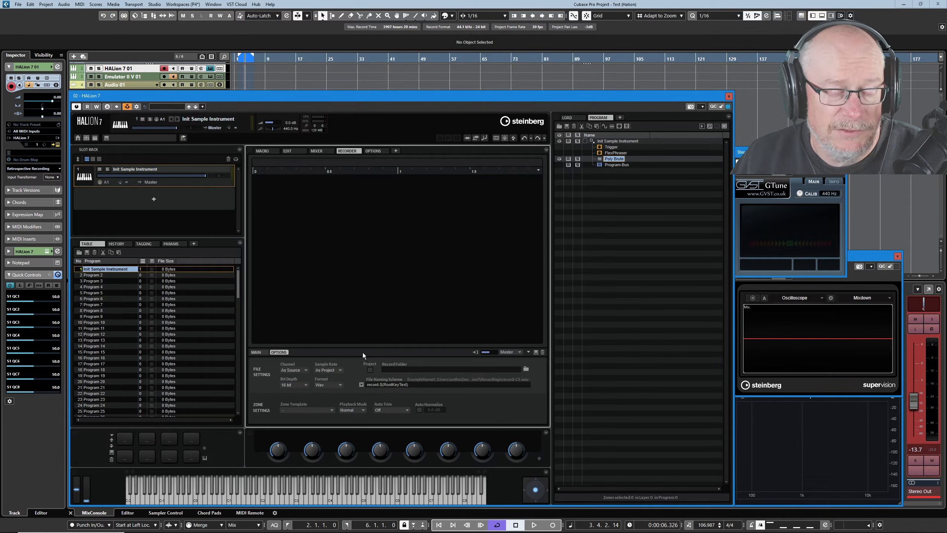
pyautogui.click(370, 370)
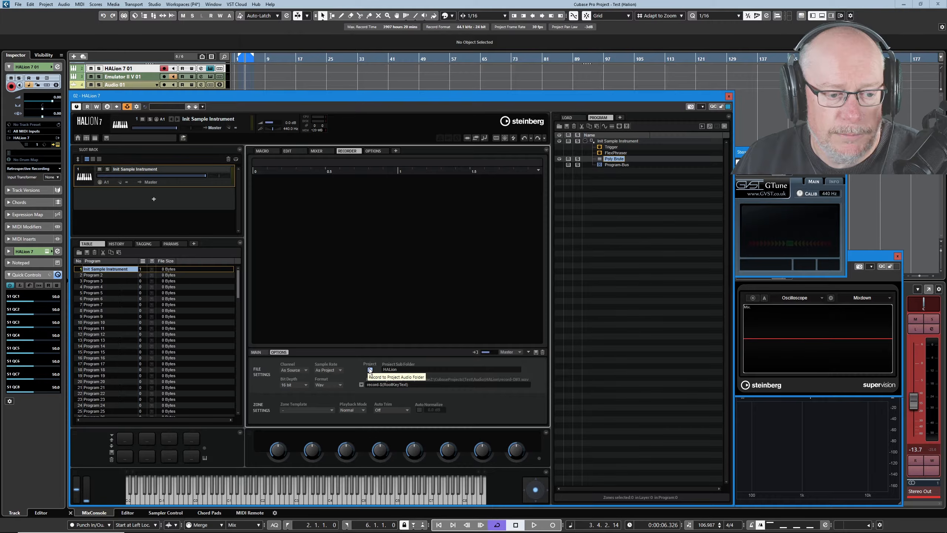
pyautogui.click(370, 369)
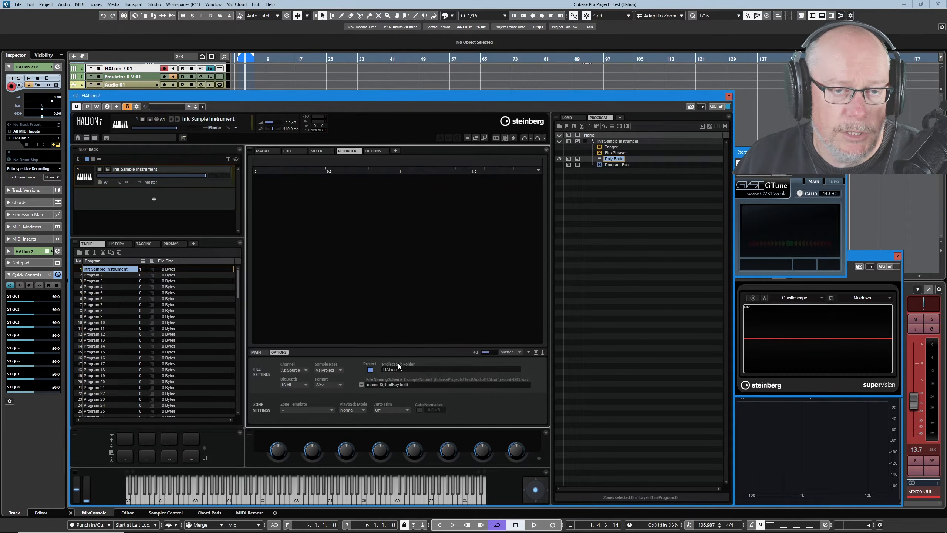
pyautogui.hotkey('alt', 'Tab')
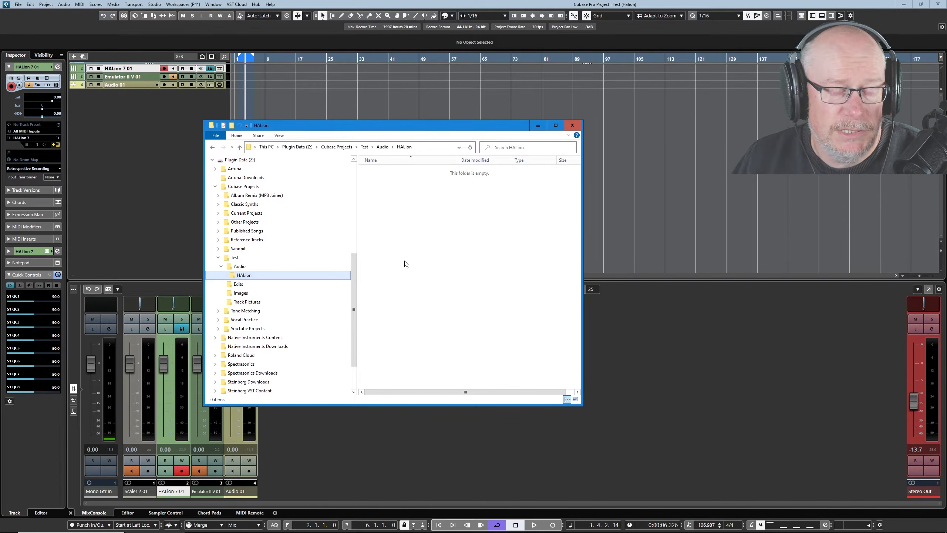
pyautogui.click(538, 125)
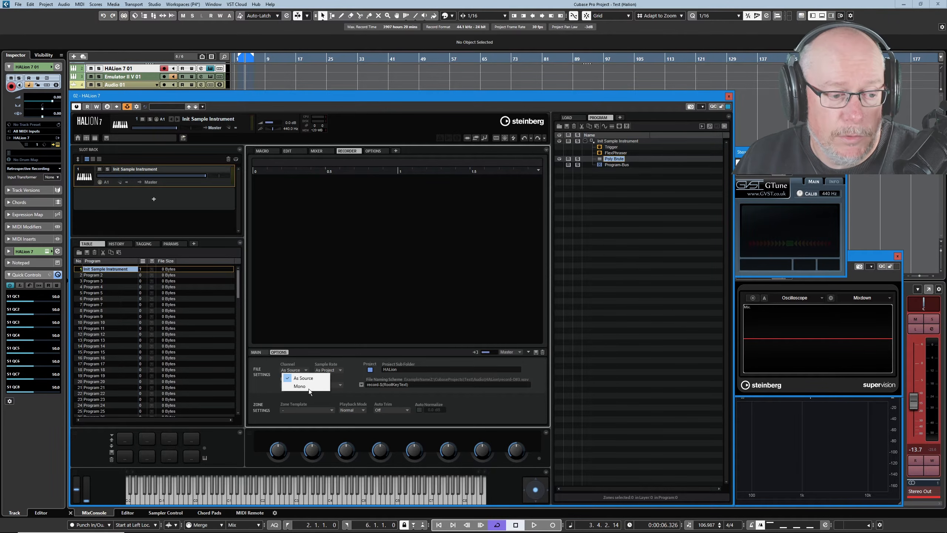
# - Review the recorder's channel choices, leaving As Source, and set the recording bit depth to 24 bit
pyautogui.click(304, 372)
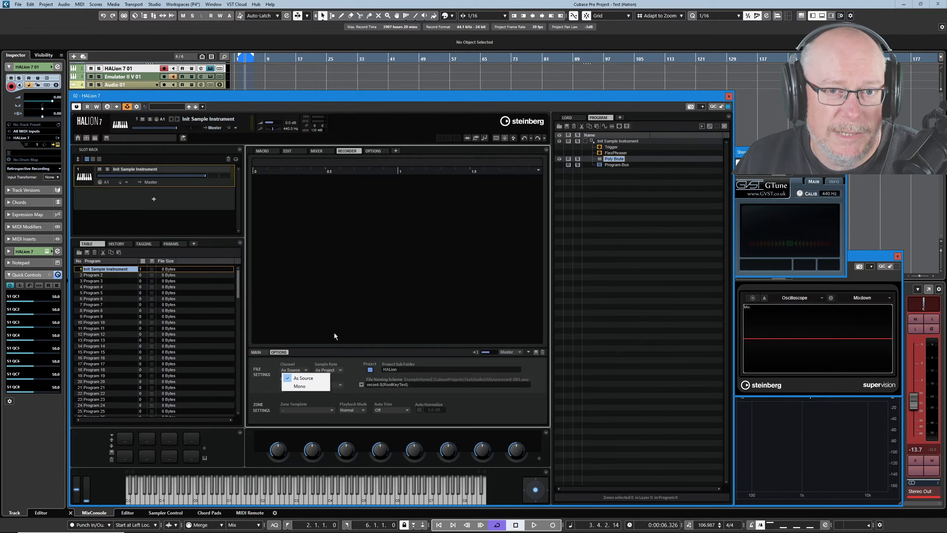
pyautogui.click(340, 346)
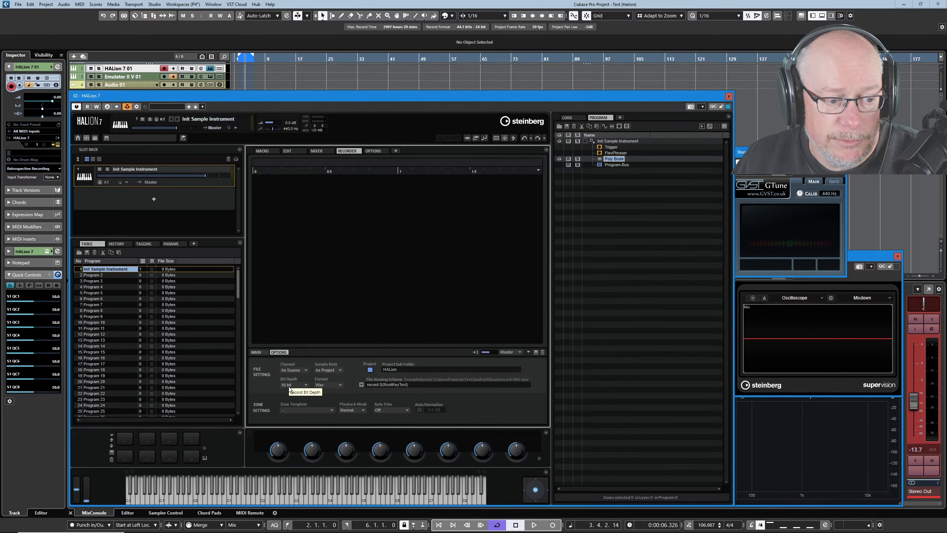
pyautogui.click(304, 386)
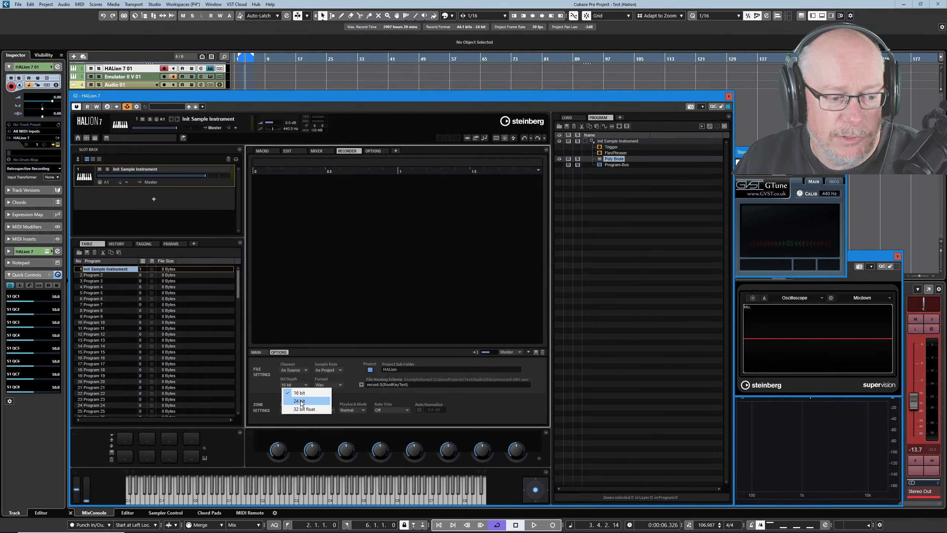
pyautogui.click(300, 401)
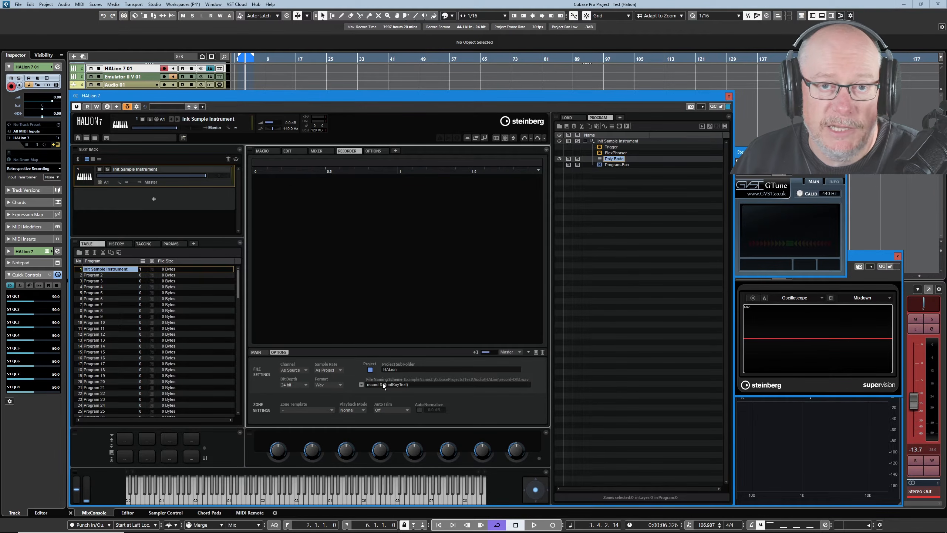
# - Set the recorder's zone template to Multiple Samples Import and review the other available templates
pyautogui.click(333, 410)
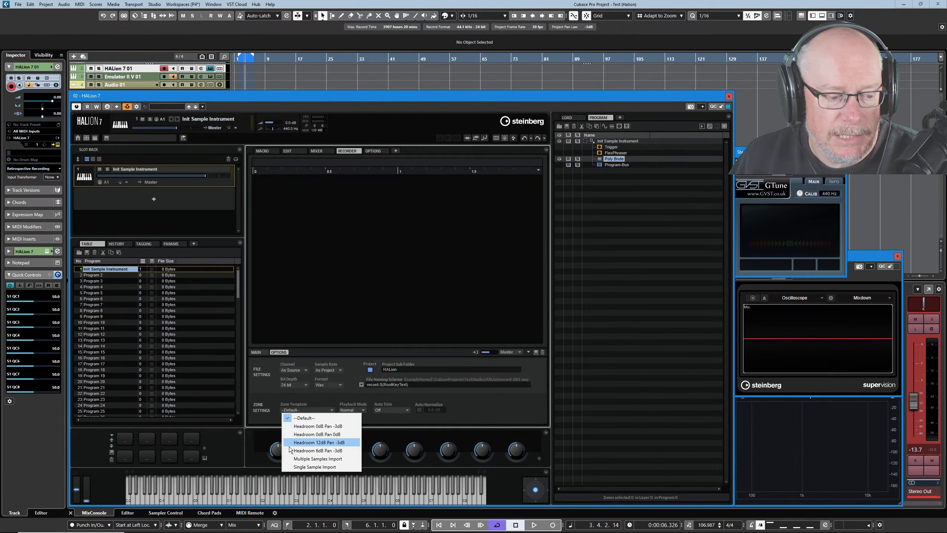
pyautogui.click(320, 459)
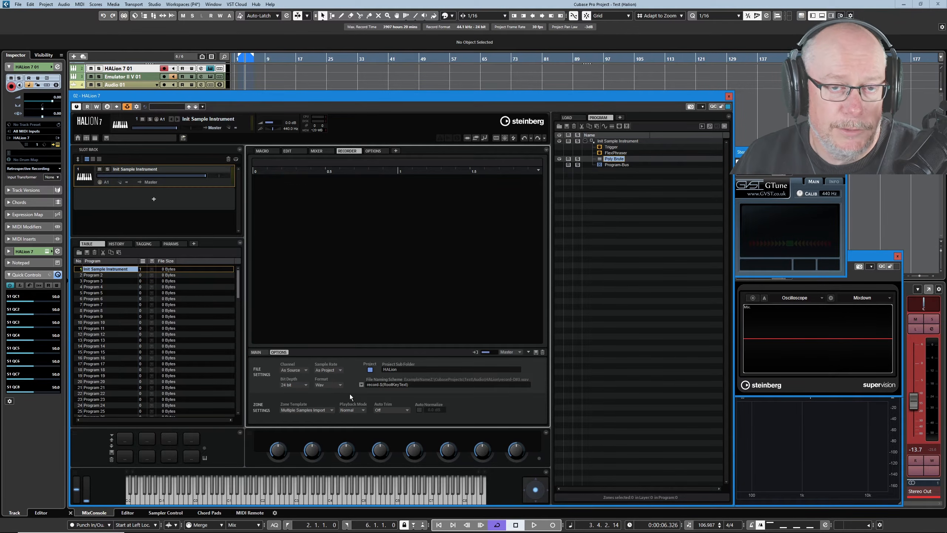
pyautogui.click(332, 409)
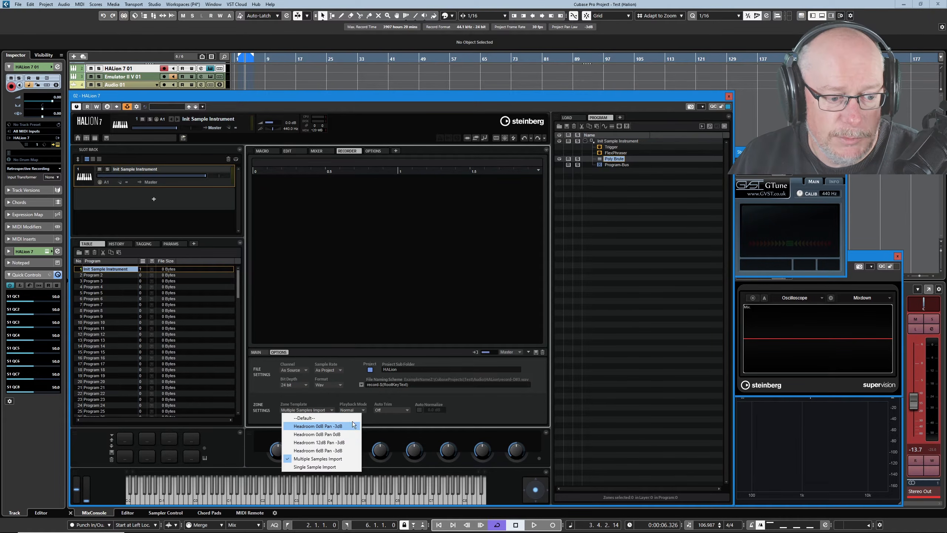
pyautogui.click(442, 420)
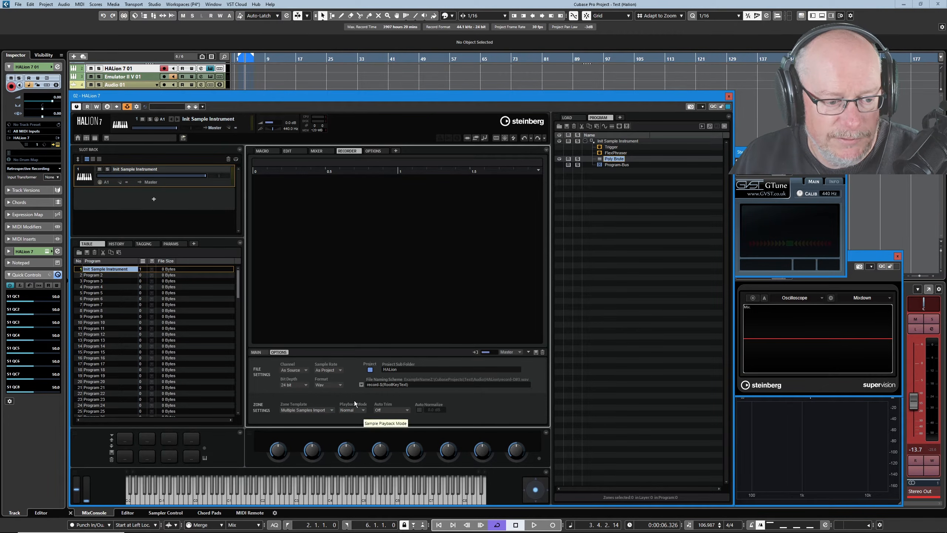
# - Review the sample playback modes, leaving Normal, and set Auto Trim to Zero Crossing for recorded zones
pyautogui.click(364, 410)
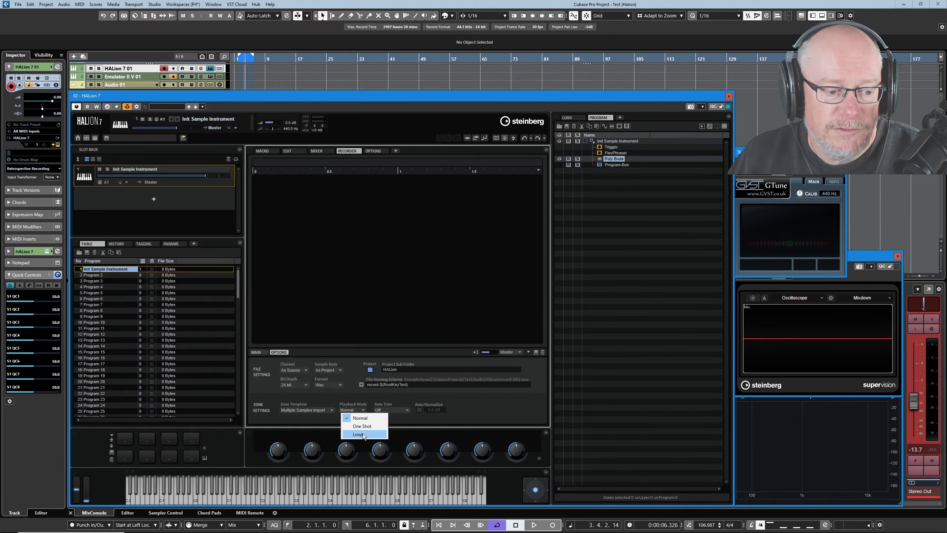
pyautogui.click(406, 425)
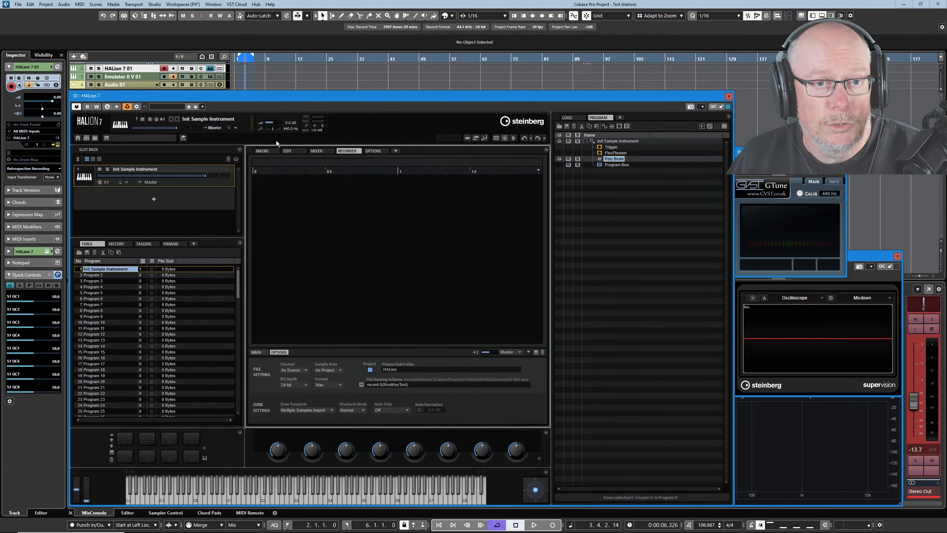
pyautogui.click(363, 410)
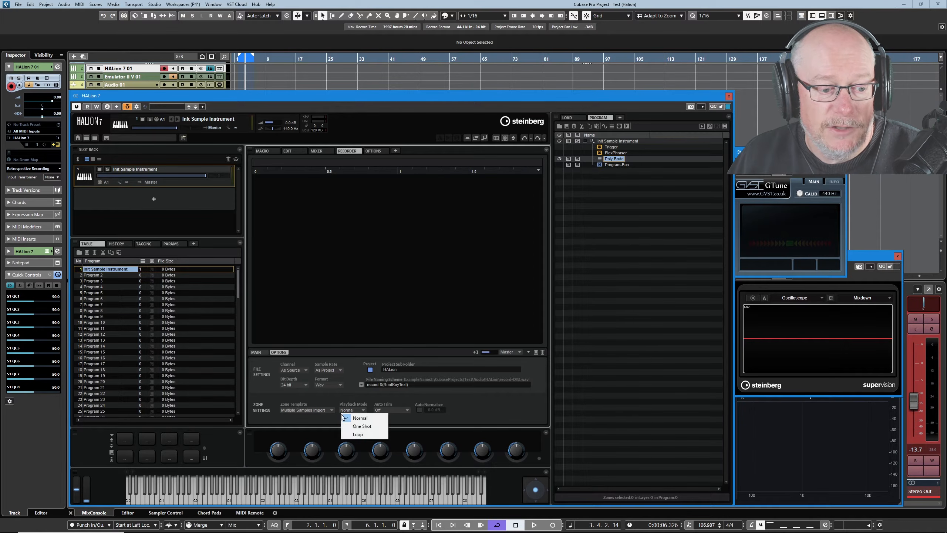
pyautogui.click(334, 295)
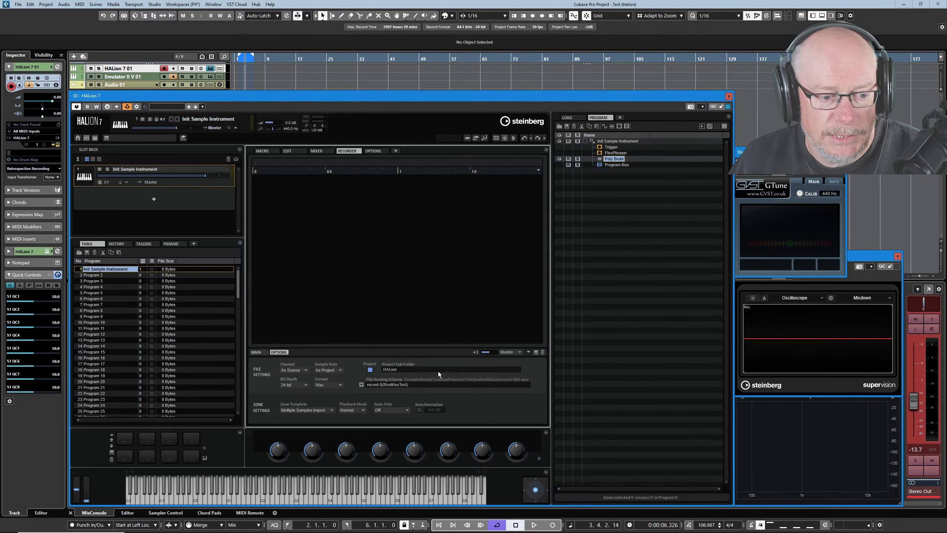
pyautogui.click(403, 411)
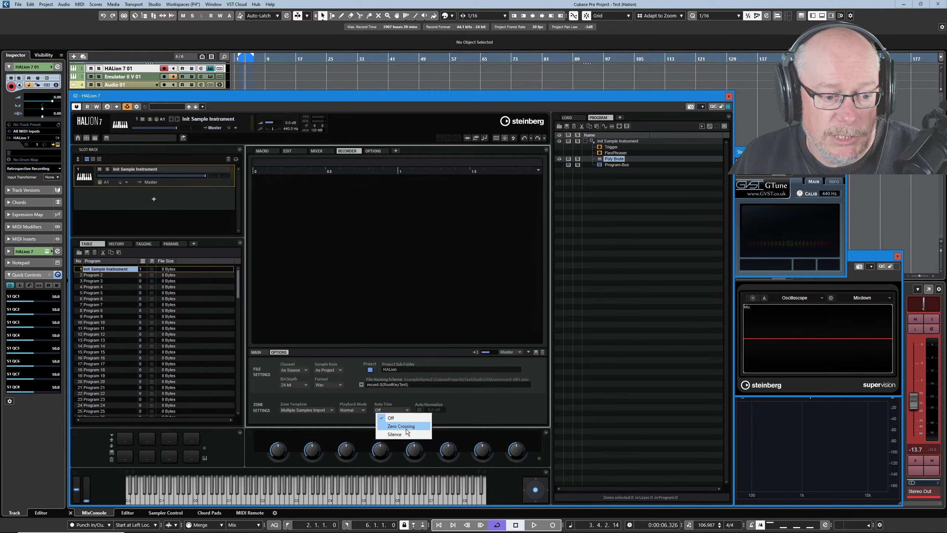
pyautogui.click(407, 428)
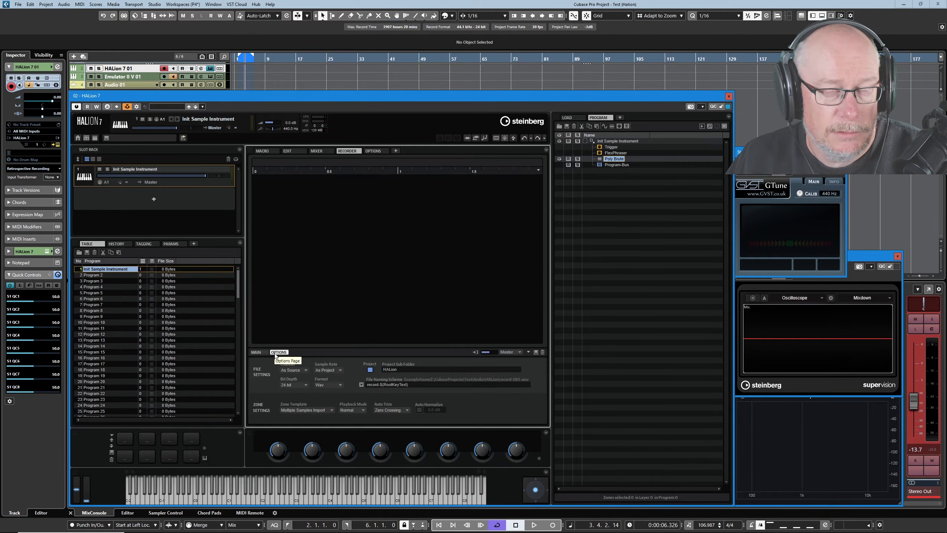
# - Set the recorder's sample mode to Auto Next and its next key to C2
pyautogui.click(255, 352)
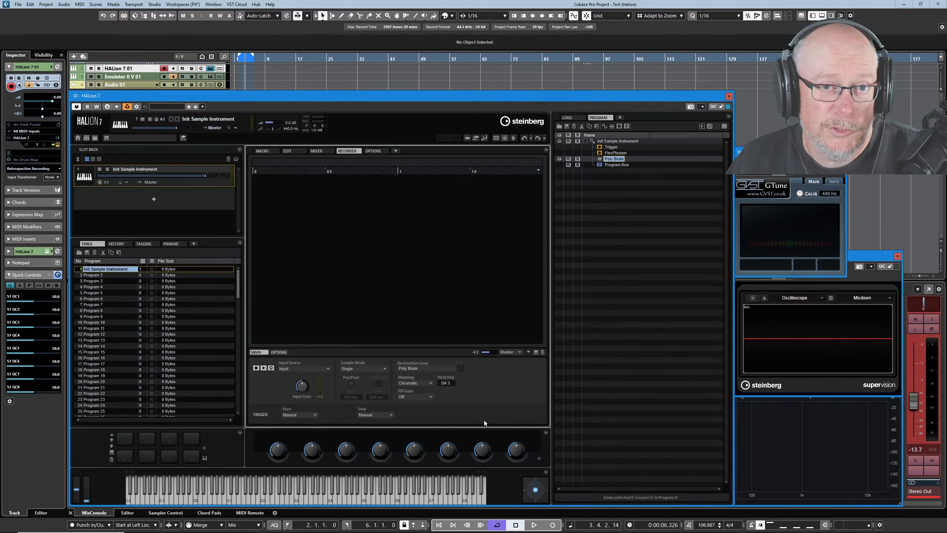
pyautogui.click(385, 371)
pyautogui.click(365, 386)
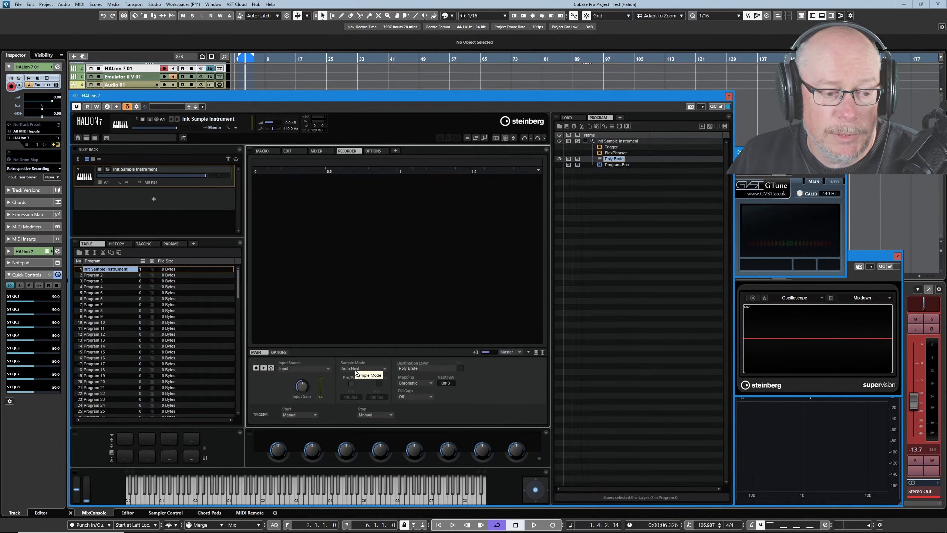
pyautogui.click(446, 383)
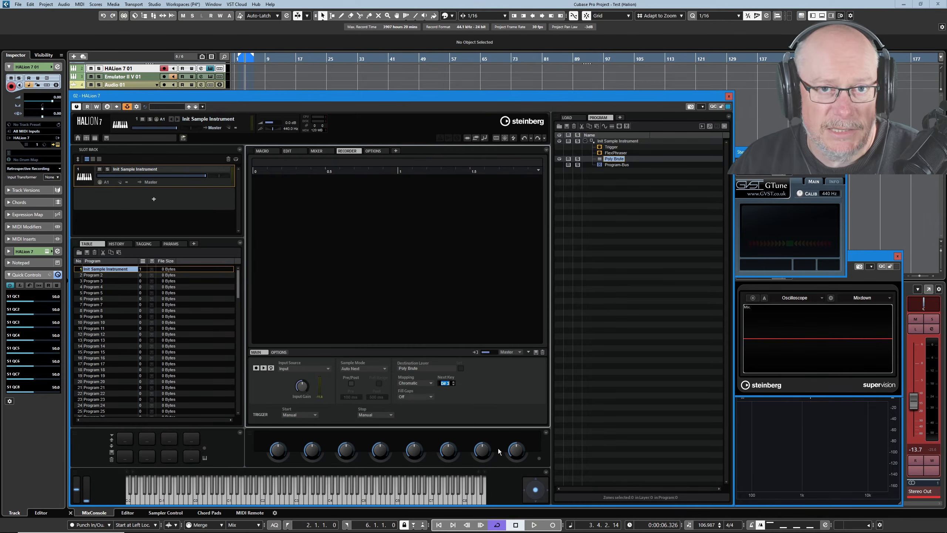
pyautogui.write('c2')
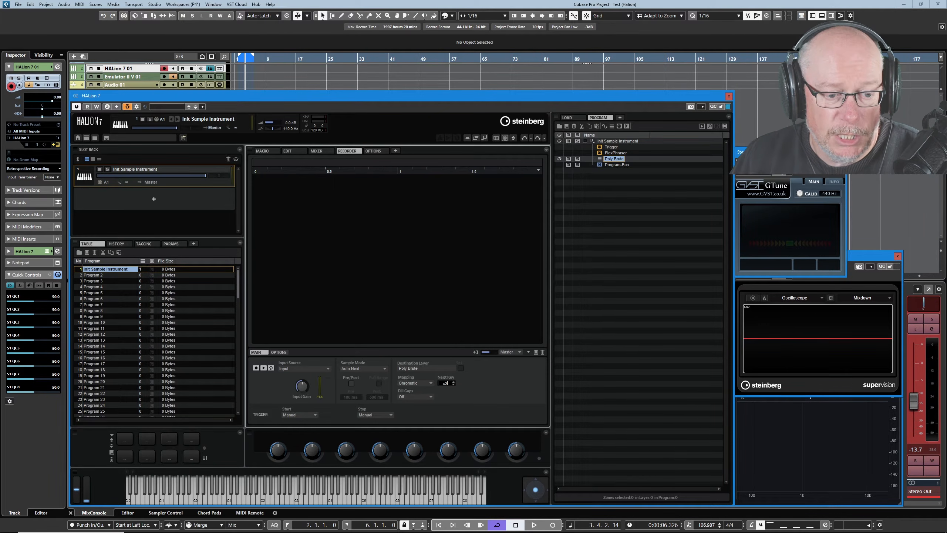
pyautogui.press('Return')
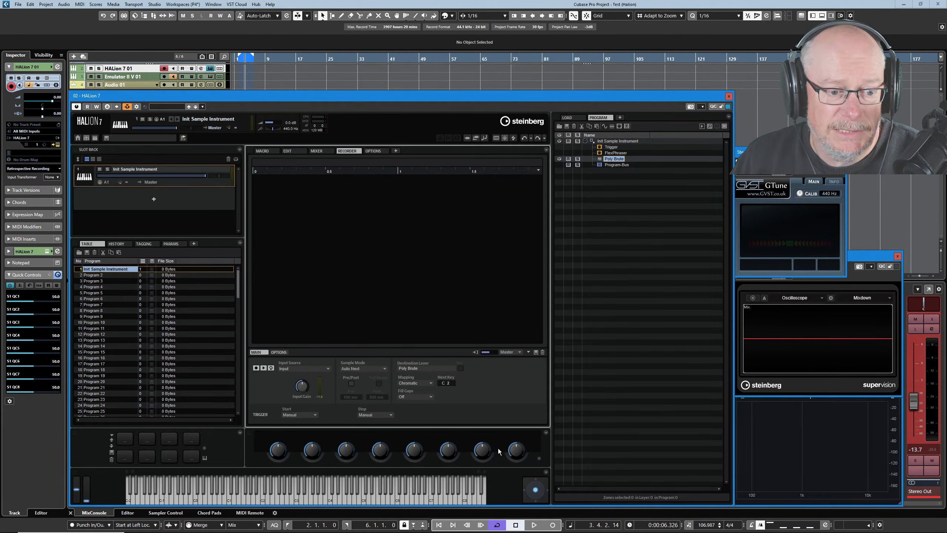
# - Set the recorder's mapping to White Keys and its gap filling to Fill Centered
pyautogui.click(408, 384)
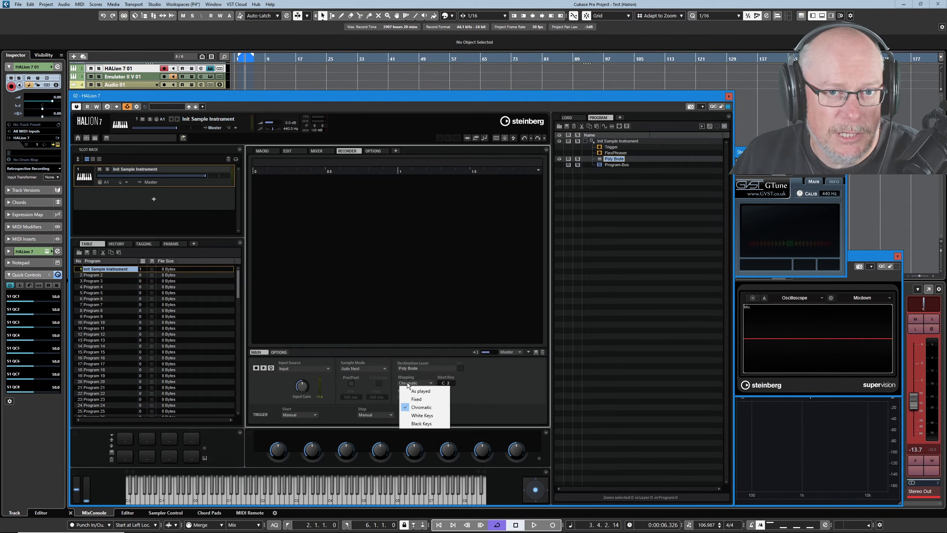
pyautogui.click(425, 417)
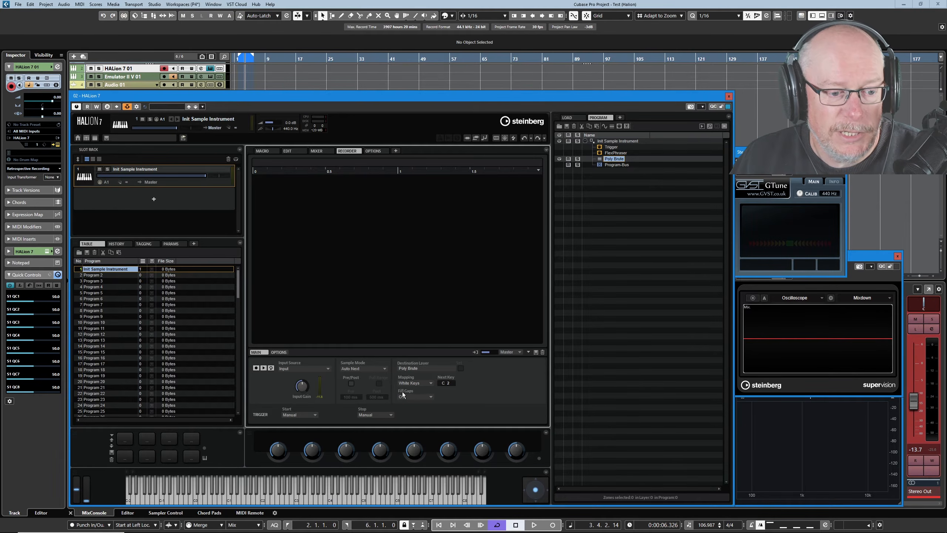
pyautogui.click(423, 396)
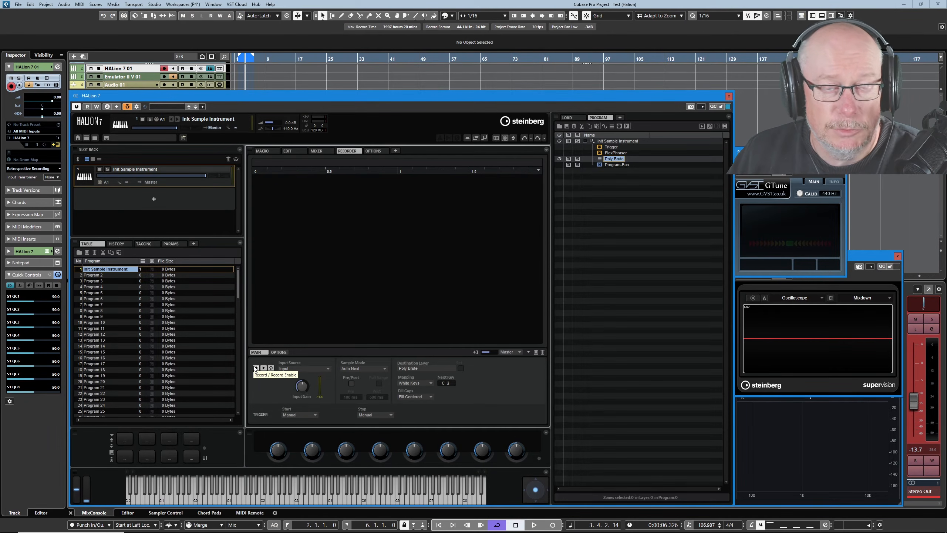
# - Set the recording start and stop triggers to Audio Threshold, with the stop threshold at -60 dB
pyautogui.click(311, 414)
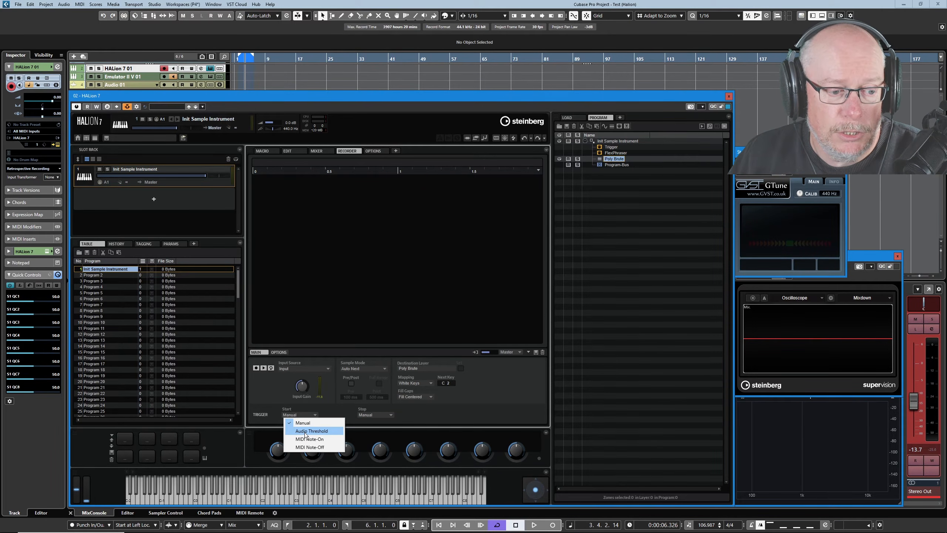
pyautogui.click(305, 432)
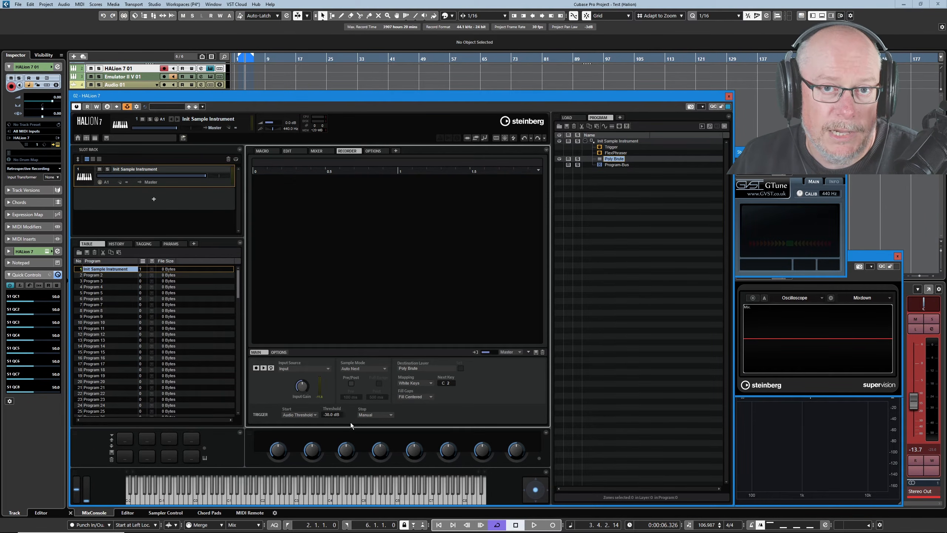
pyautogui.click(364, 415)
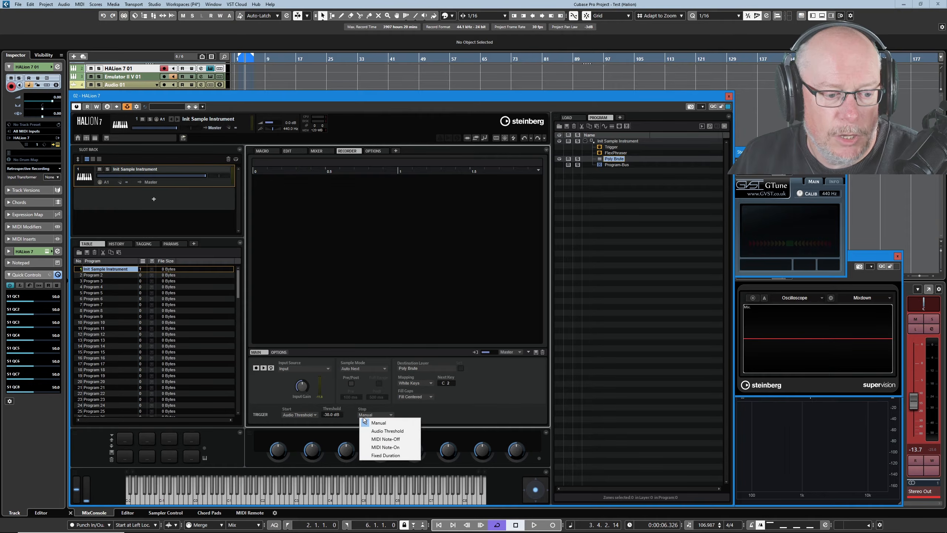
pyautogui.click(394, 431)
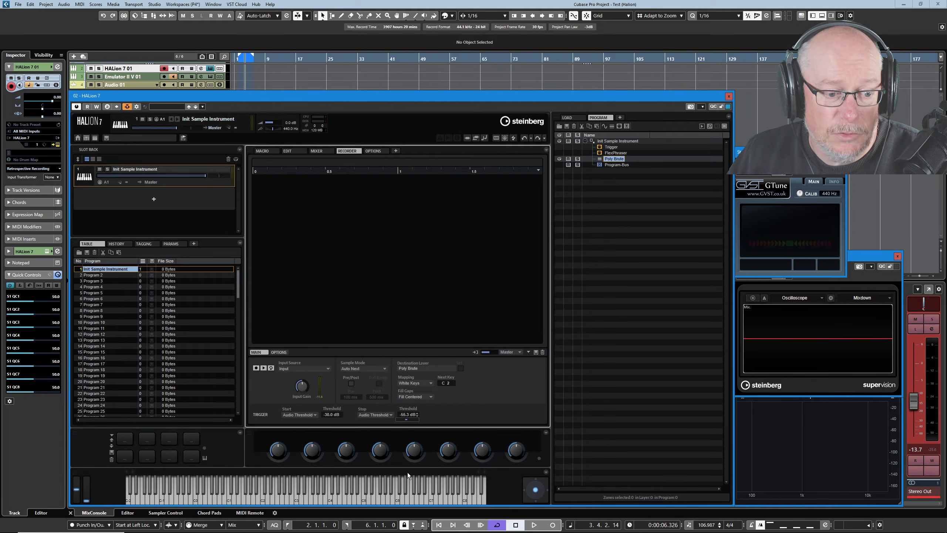
pyautogui.moveTo(406, 415); pyautogui.dragTo(408, 443)
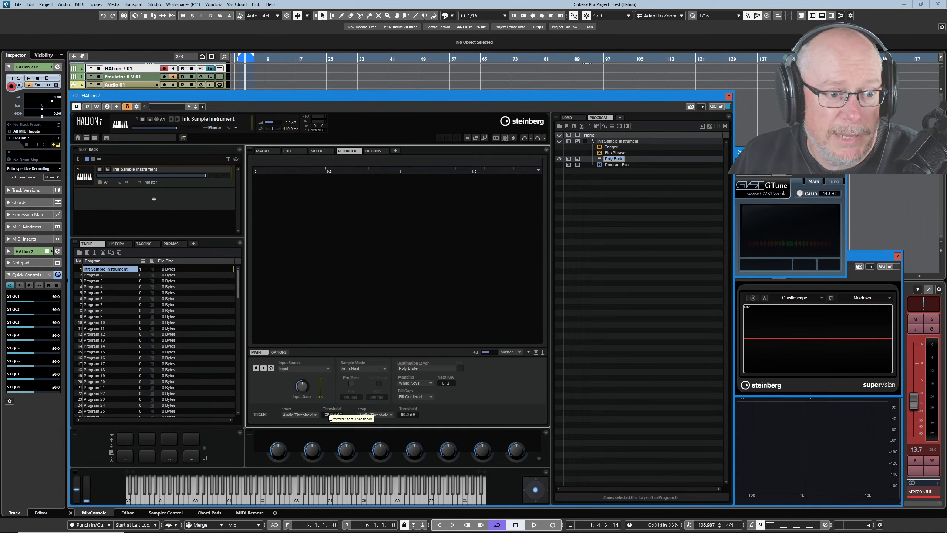
# - Enable Pre/Post recording and record samples for the white keys from C2 to C4 into the Poly Brute layer
pyautogui.click(351, 384)
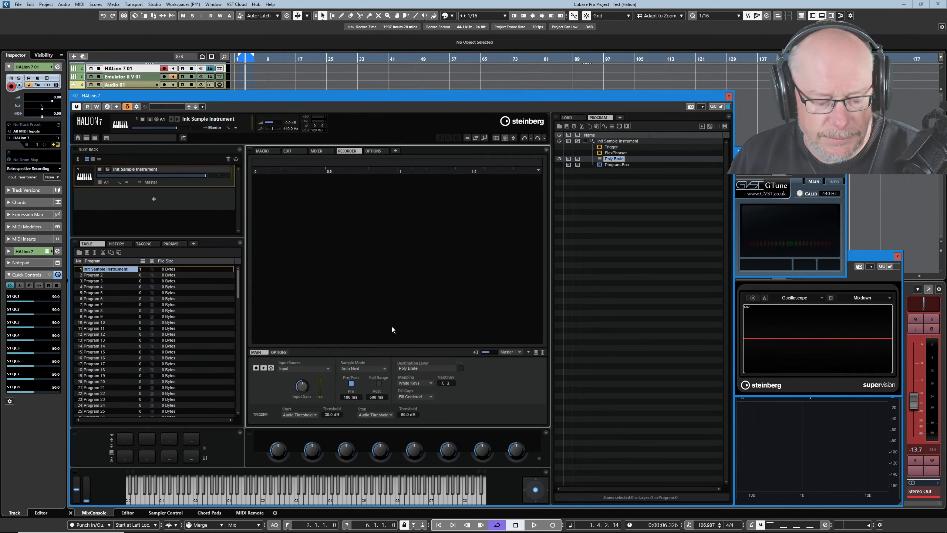
pyautogui.click(255, 368)
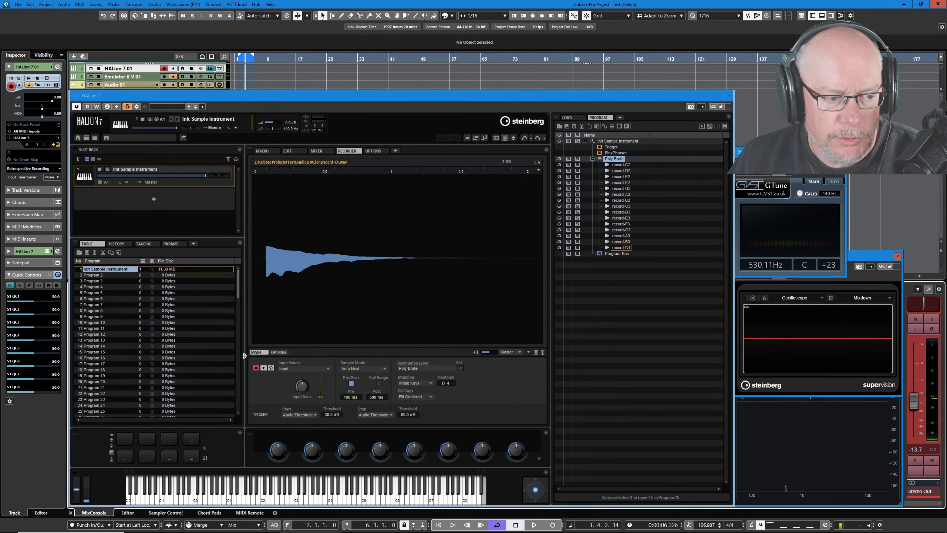
pyautogui.click(257, 368)
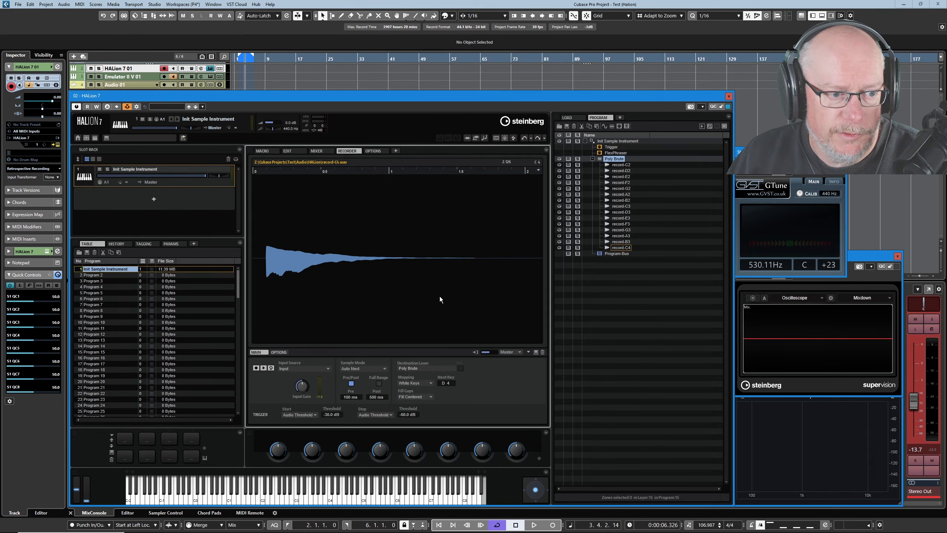
# - Check the recorded WAV files in the project's HALion folder in File Explorer, and return to HALion
pyautogui.hotkey('alt', 'Tab')
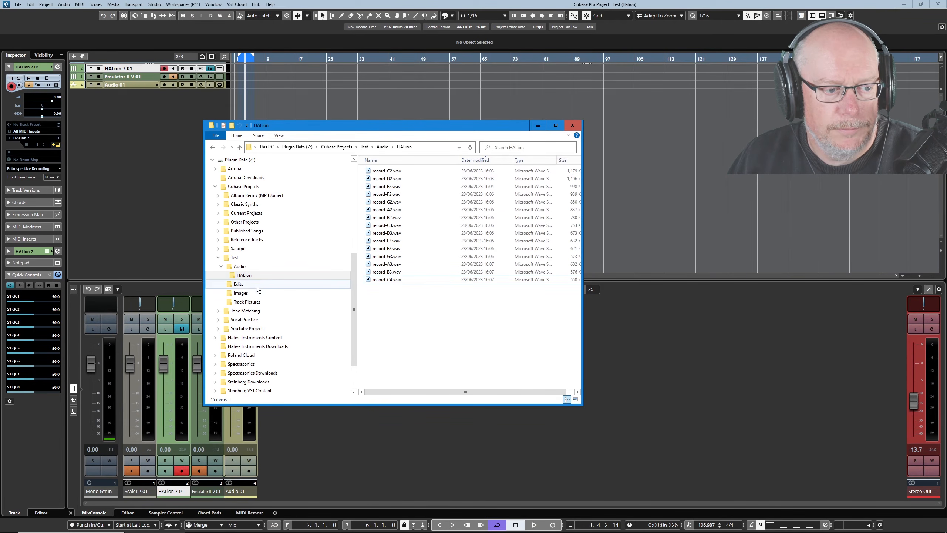
pyautogui.click(249, 276)
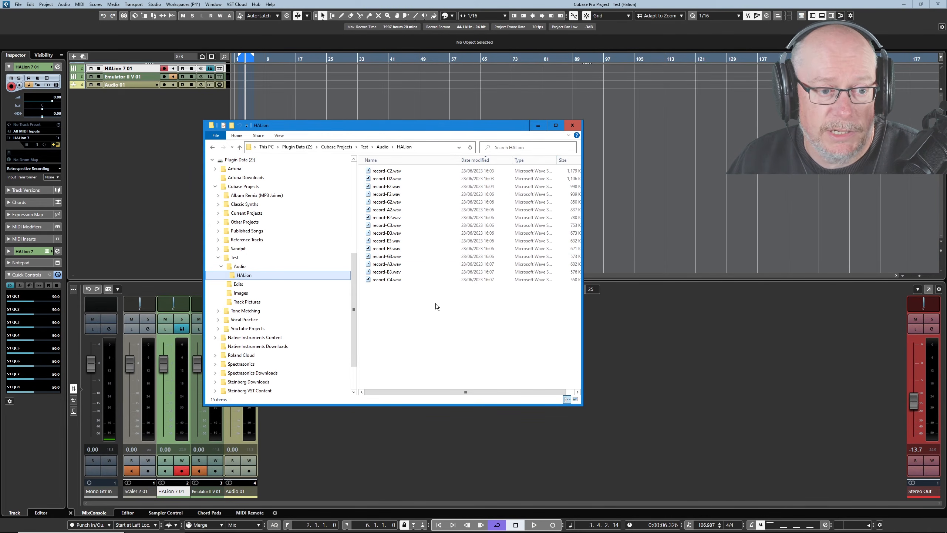
pyautogui.click(538, 125)
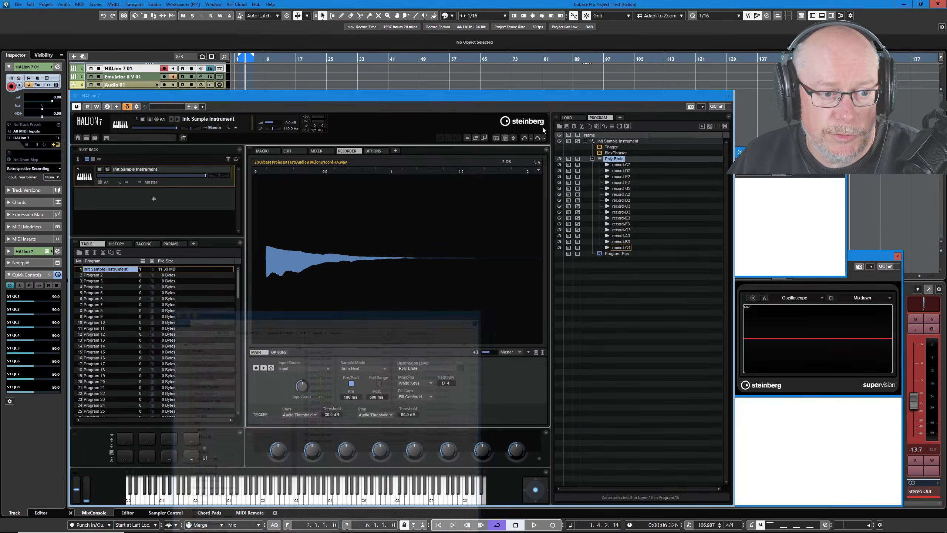
# - Examine the record-C3 zone's sample start and end markers and the key ranges of the recorded zones
pyautogui.click(176, 79)
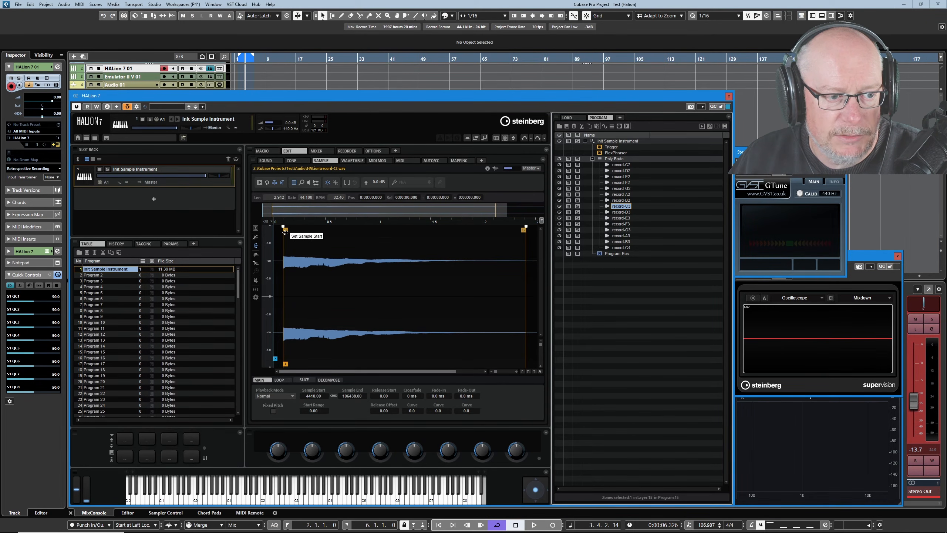
pyautogui.click(270, 237)
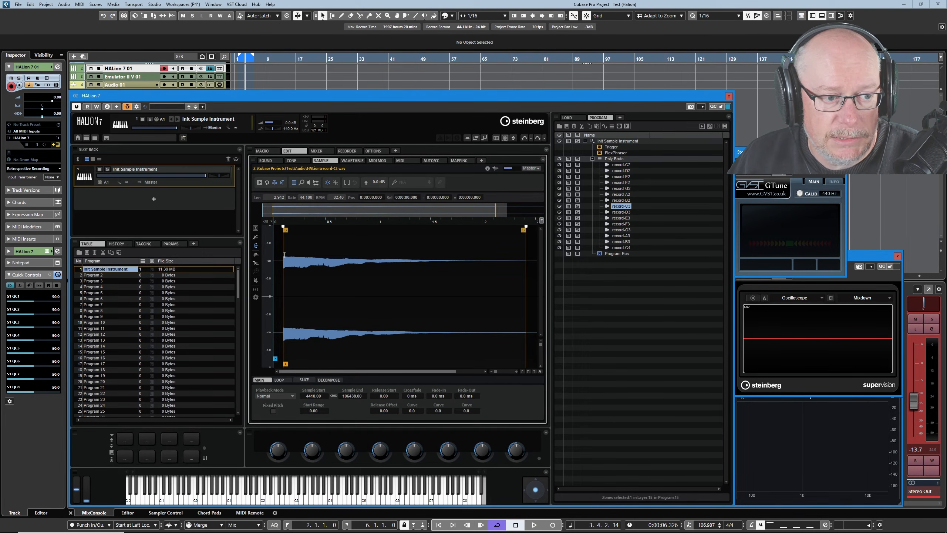
pyautogui.click(259, 181)
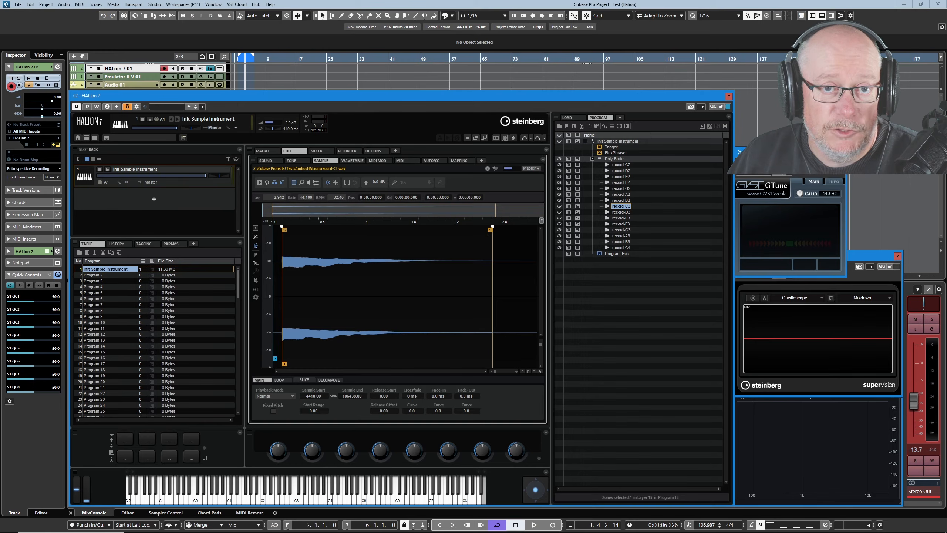
pyautogui.click(460, 160)
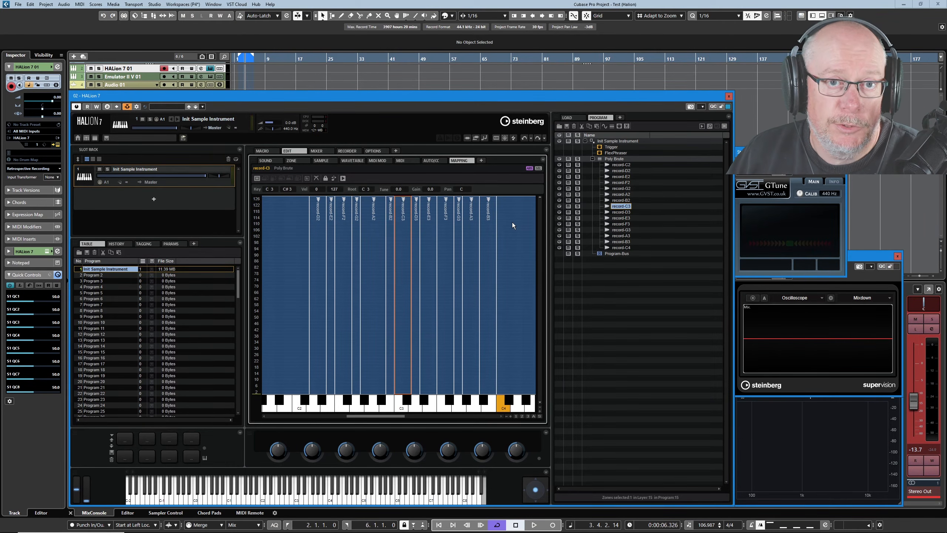
pyautogui.scroll(-6, 425, 313)
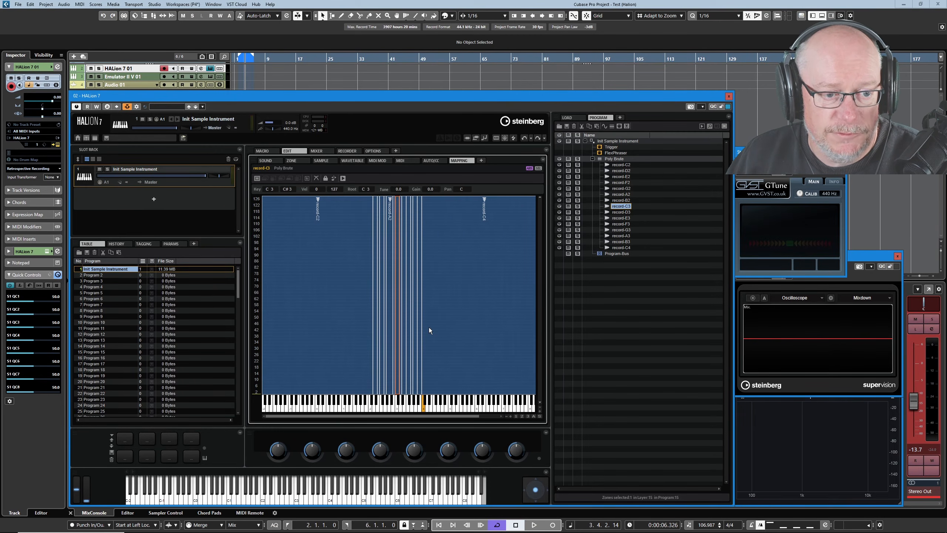
pyautogui.scroll(6, 418, 232)
pyautogui.moveTo(373, 416); pyautogui.dragTo(379, 416)
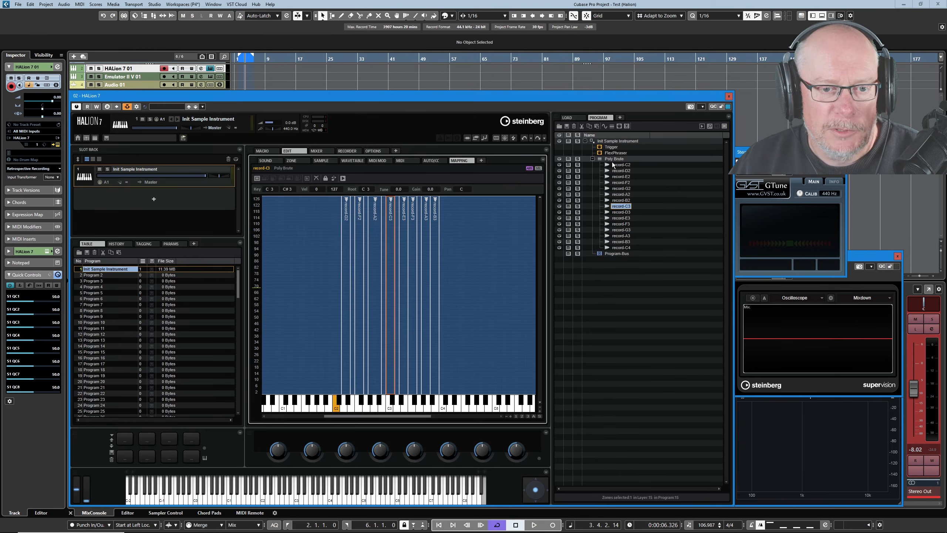
# - Delete all recorded zones from record-C2 to record-C4 in the Poly Brute layer
pyautogui.click(620, 165)
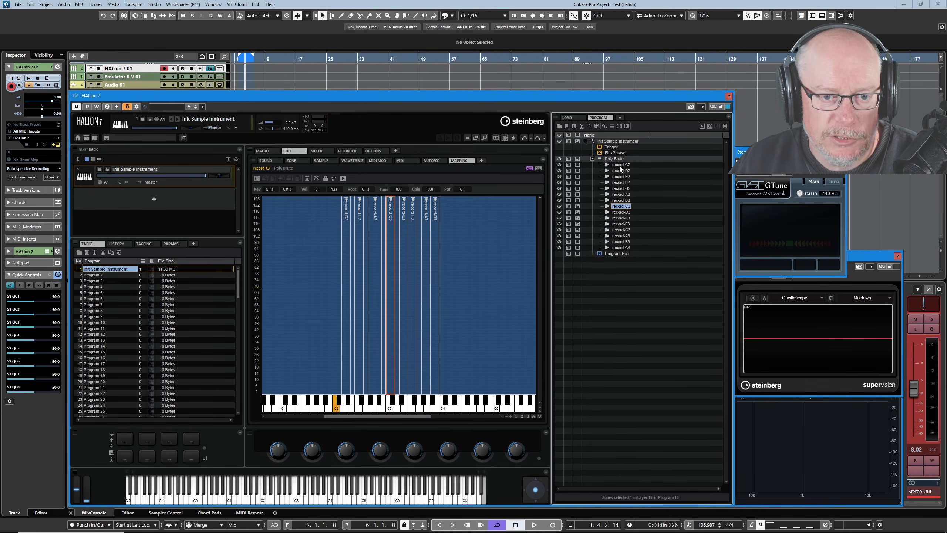
pyautogui.keyDown('shift'); pyautogui.click(618, 248); pyautogui.keyUp('shift')
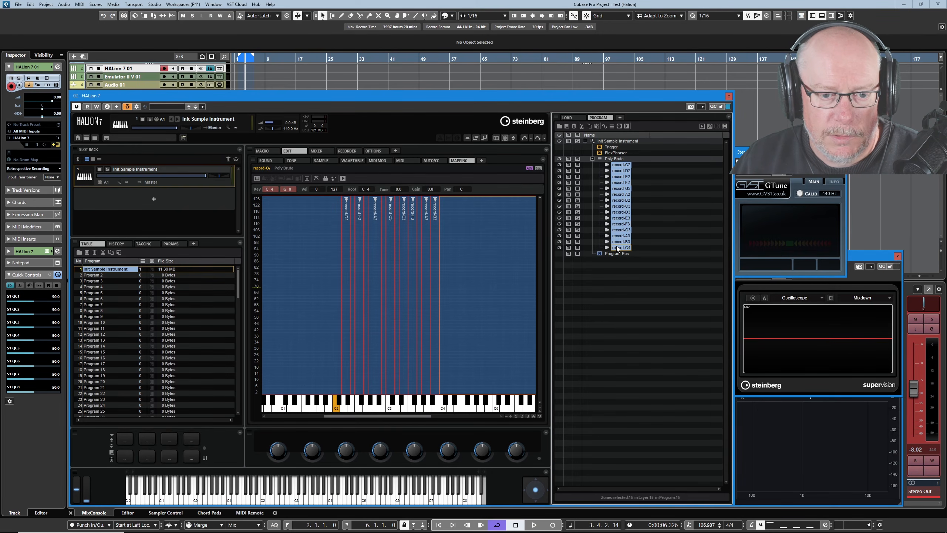
pyautogui.rightClick(621, 209)
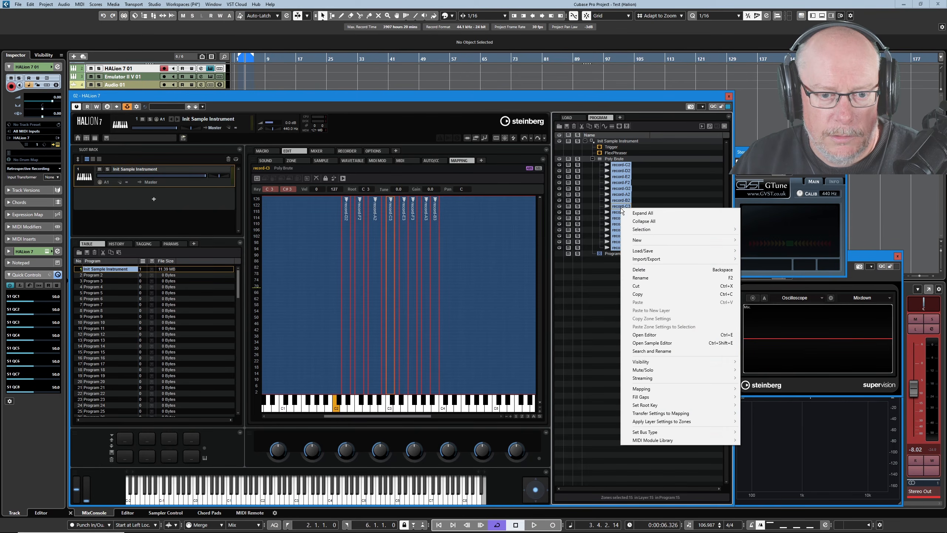
pyautogui.click(642, 270)
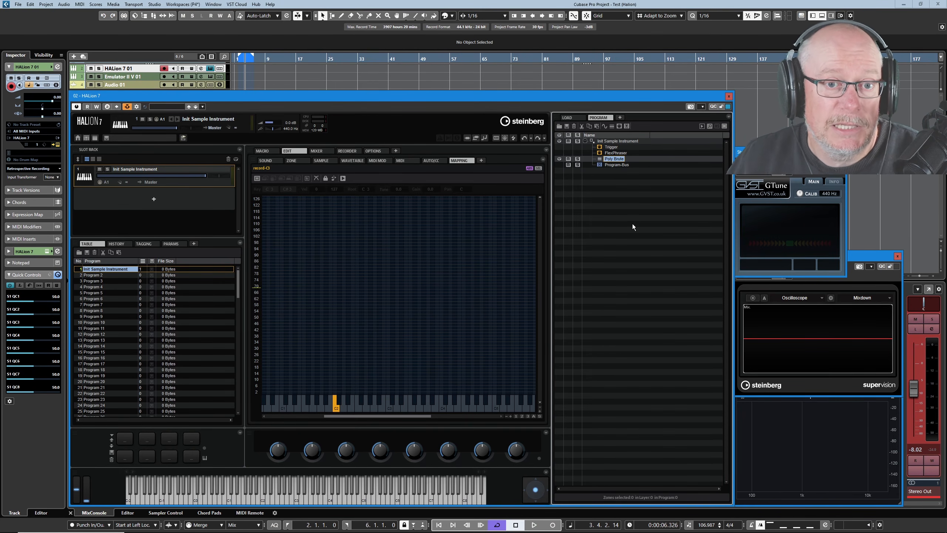
# - Import all recorded WAV files into the Poly Brute layer using Root Key Fill Centered and Text from Sample Name, and check their key mapping
pyautogui.rightClick(607, 158)
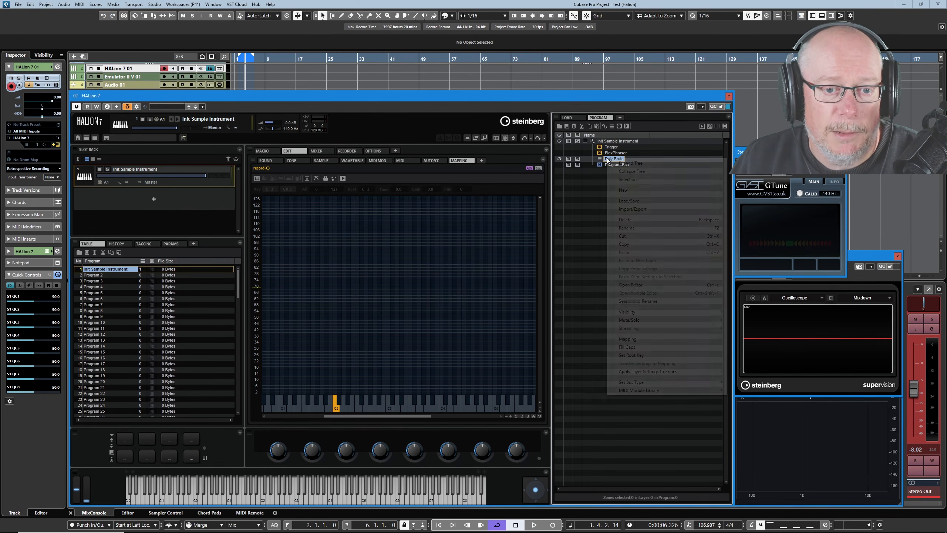
pyautogui.moveTo(641, 206)
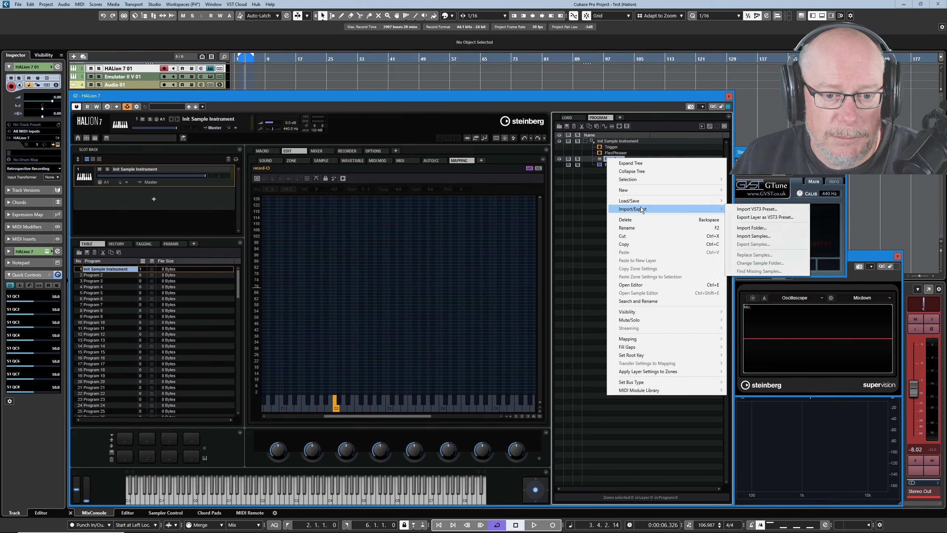
pyautogui.click(757, 236)
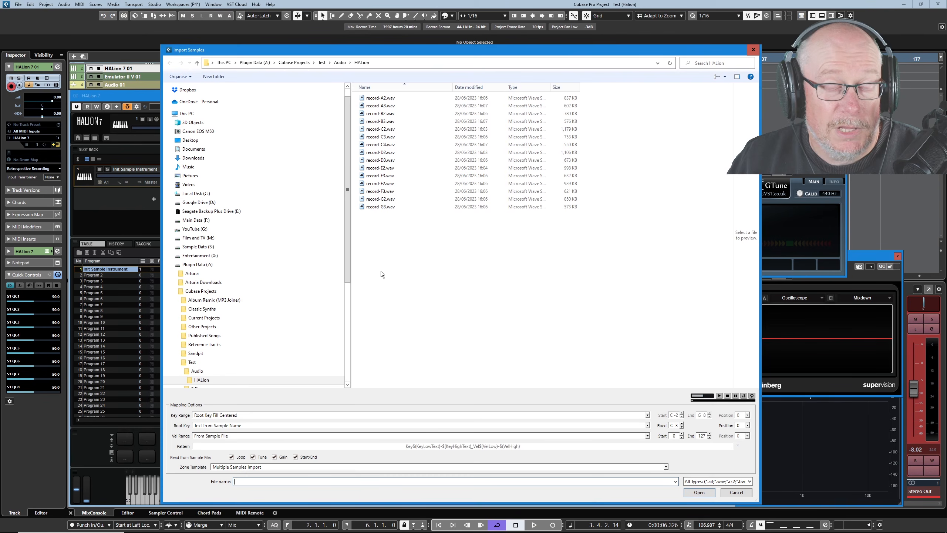
pyautogui.moveTo(363, 228); pyautogui.dragTo(429, 92)
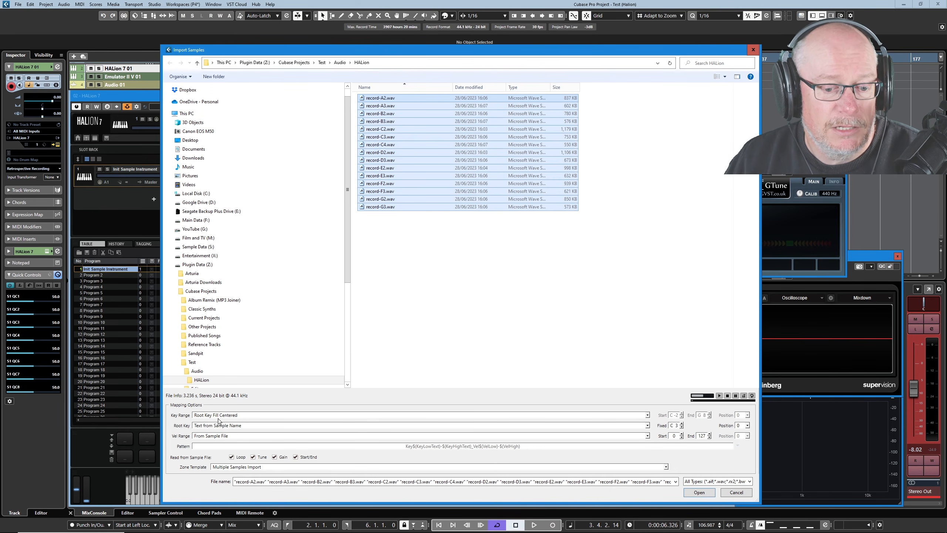
pyautogui.click(225, 426)
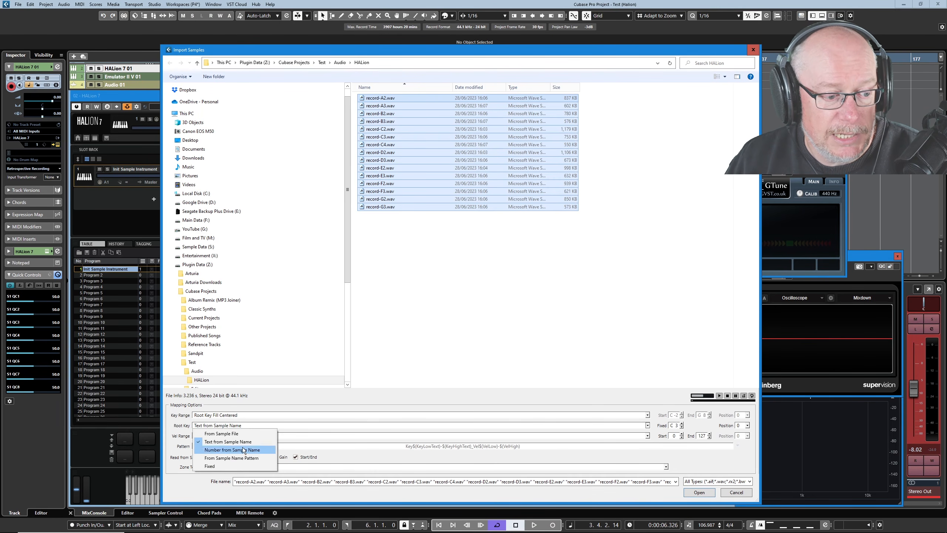
pyautogui.click(217, 434)
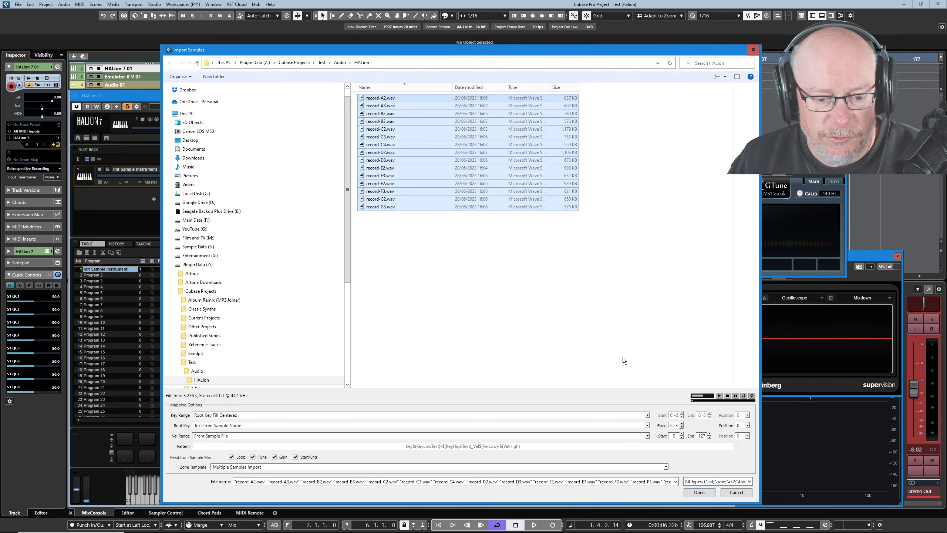
pyautogui.click(699, 493)
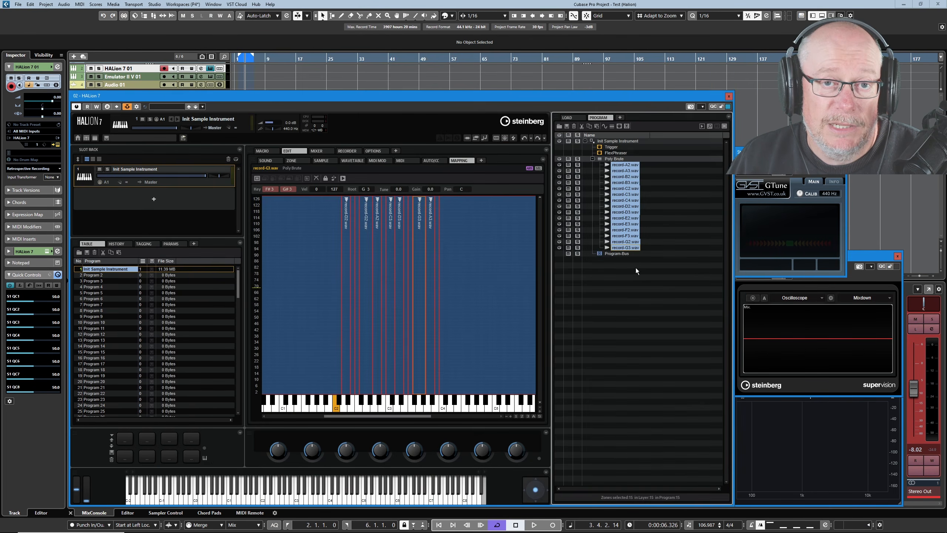
pyautogui.click(614, 279)
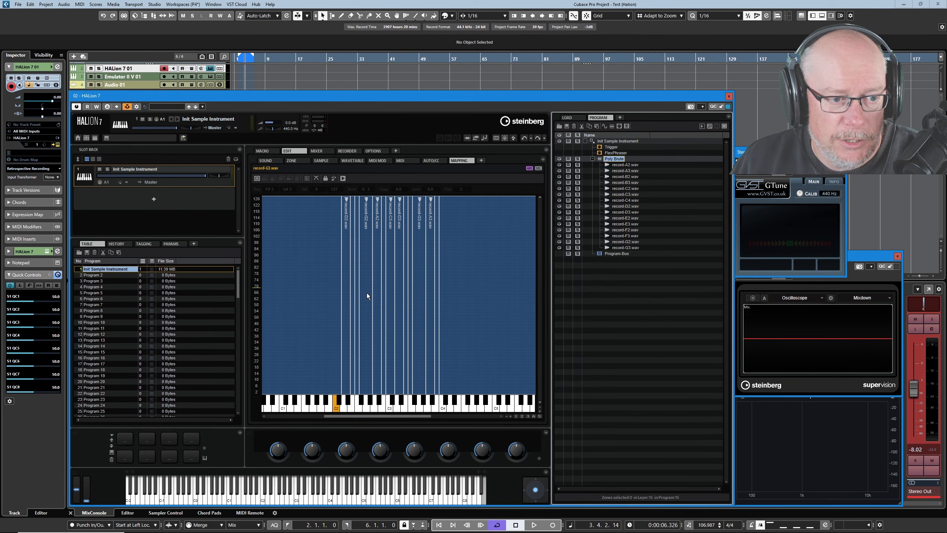
pyautogui.scroll(3, 367, 293)
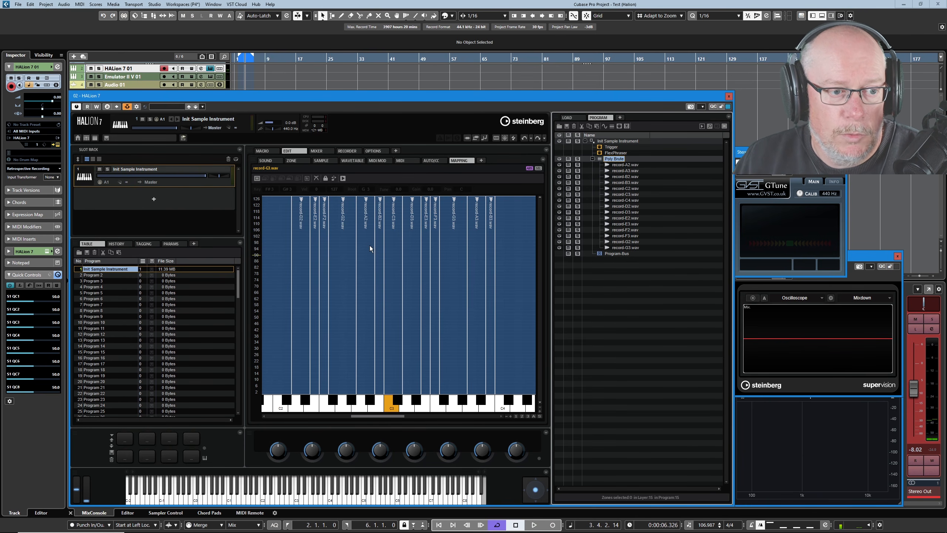
# - Trim record-A2.wav to the range from about 0.097 s to its end, removing the leading silence, and display record-C2.wav's waveform
pyautogui.click(324, 160)
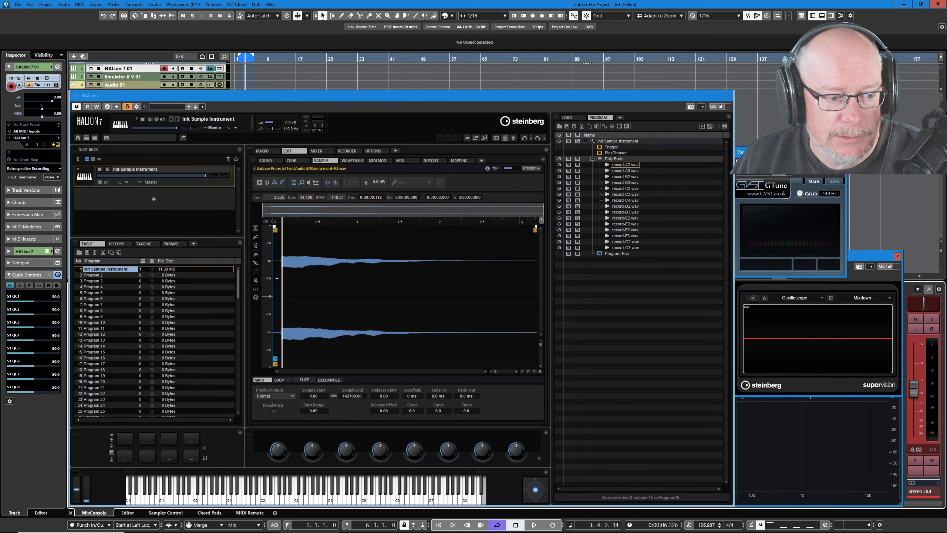
pyautogui.click(501, 371)
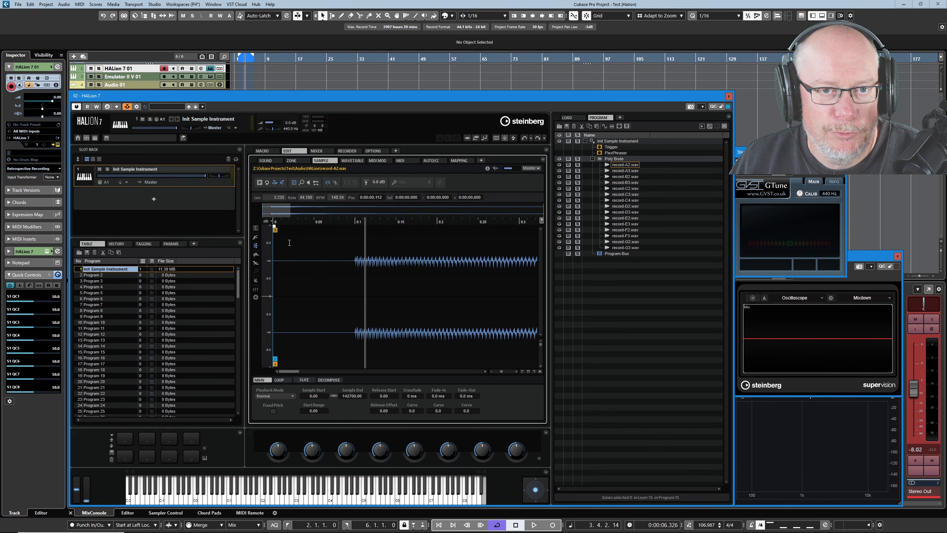
pyautogui.moveTo(276, 228)
pyautogui.mouseDown()
pyautogui.moveTo(355, 228)
pyautogui.moveTo(220, 230)
pyautogui.mouseUp()
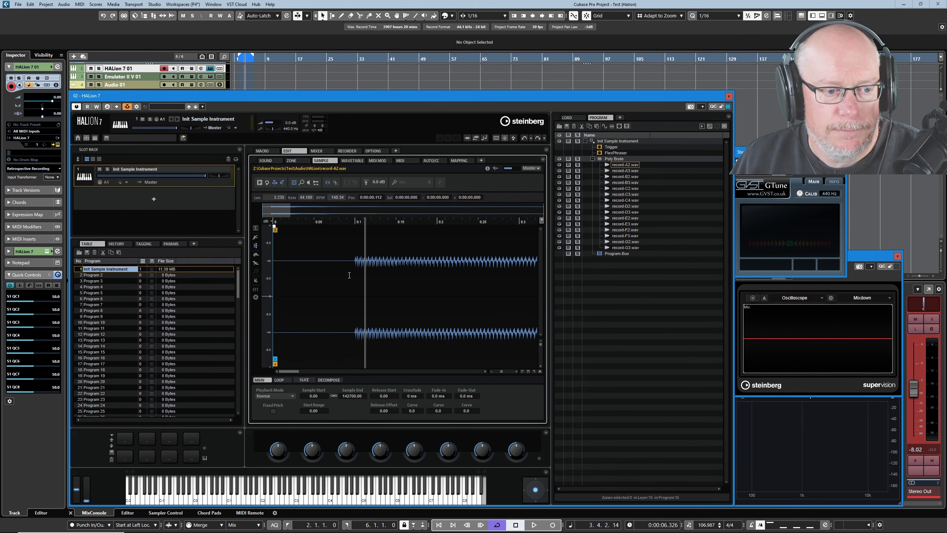
pyautogui.moveTo(387, 223); pyautogui.dragTo(396, 222)
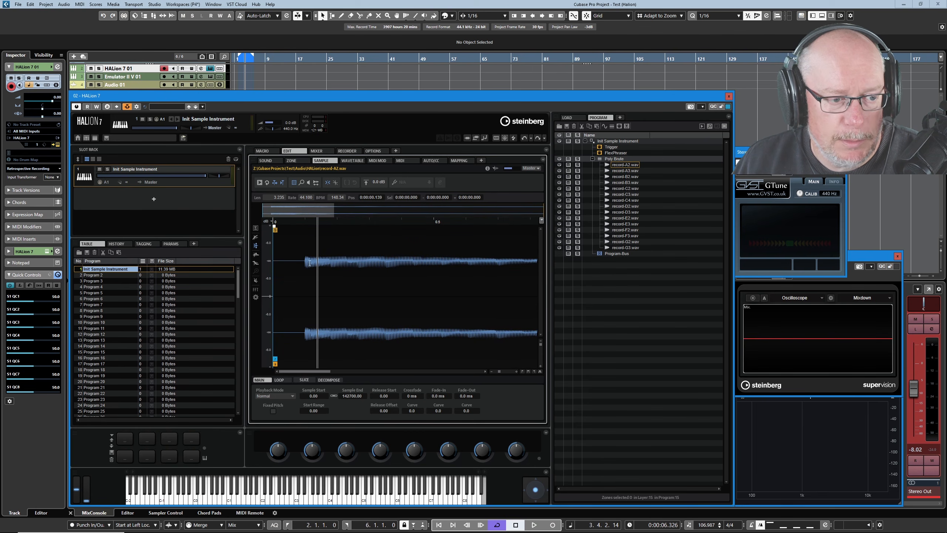
pyautogui.moveTo(305, 265); pyautogui.dragTo(661, 296)
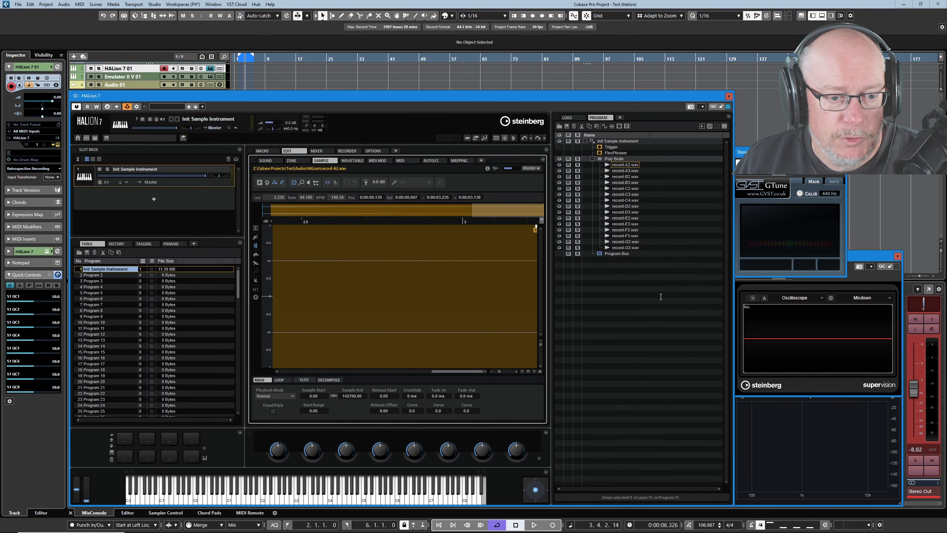
pyautogui.click(540, 372)
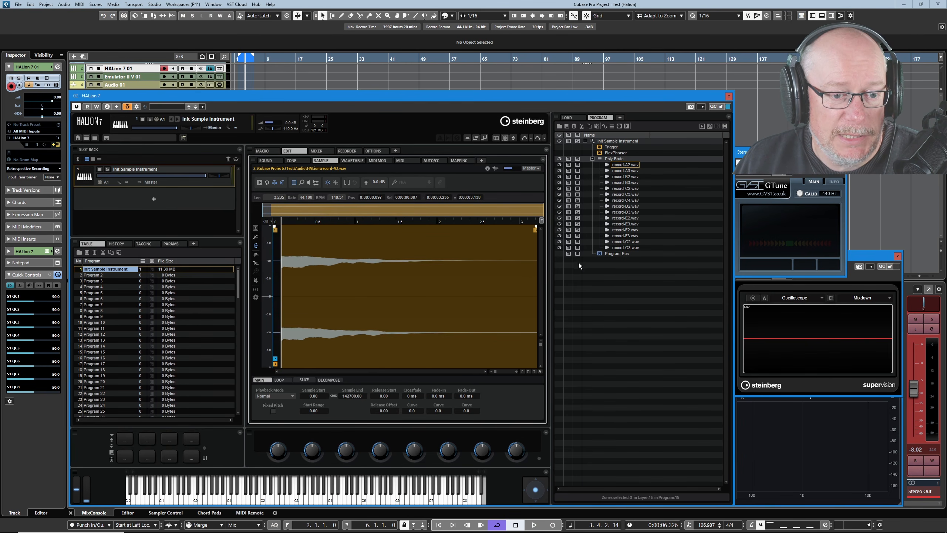
pyautogui.click(348, 182)
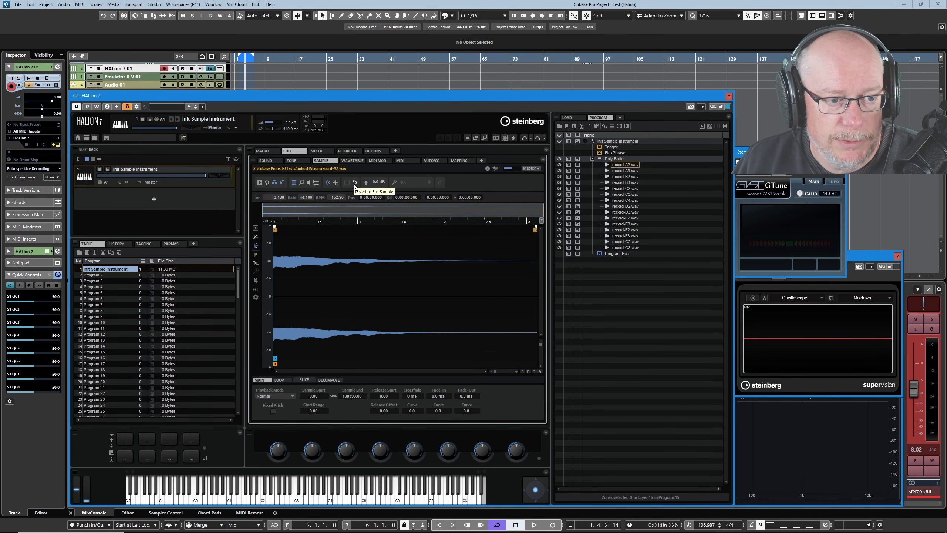
pyautogui.click(625, 188)
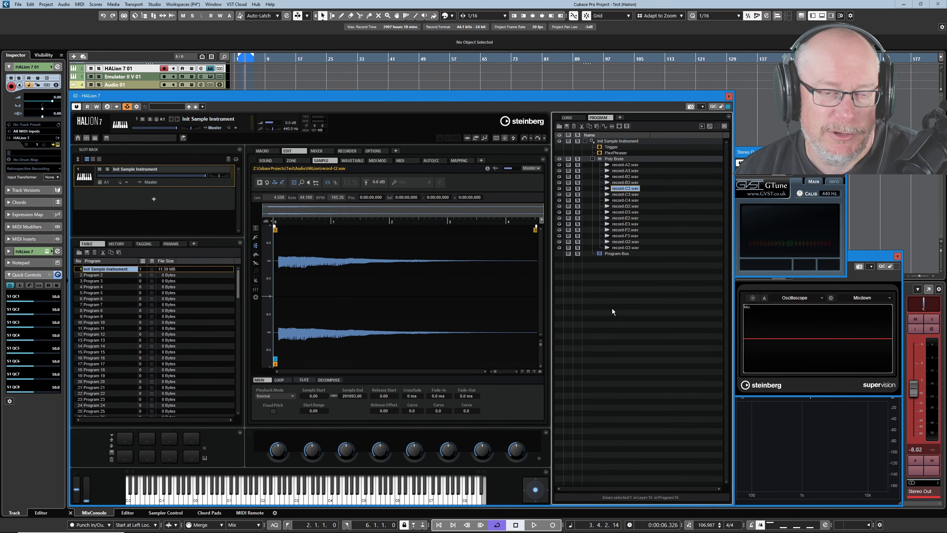